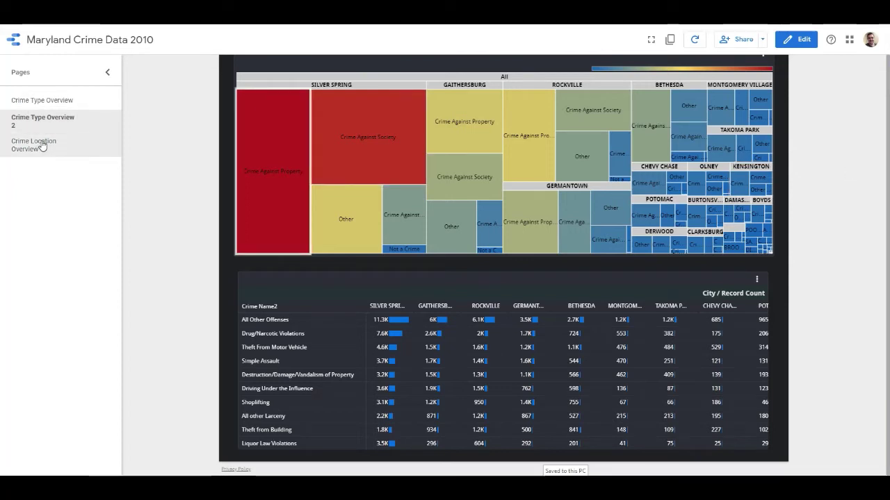
- Open the Crime Location Overview page for editing and pick the Google Maps chart type
{"action": "left_click", "coordinate": [42, 143]}
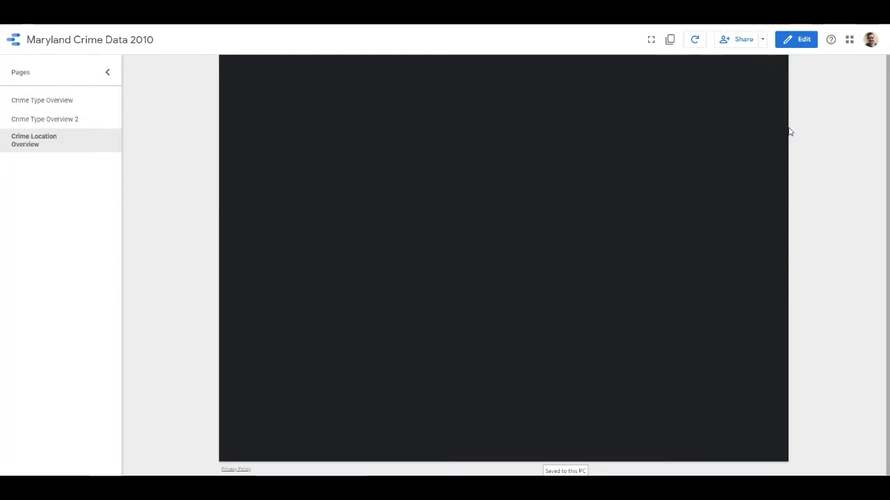
{"action": "left_click", "coordinate": [800, 40]}
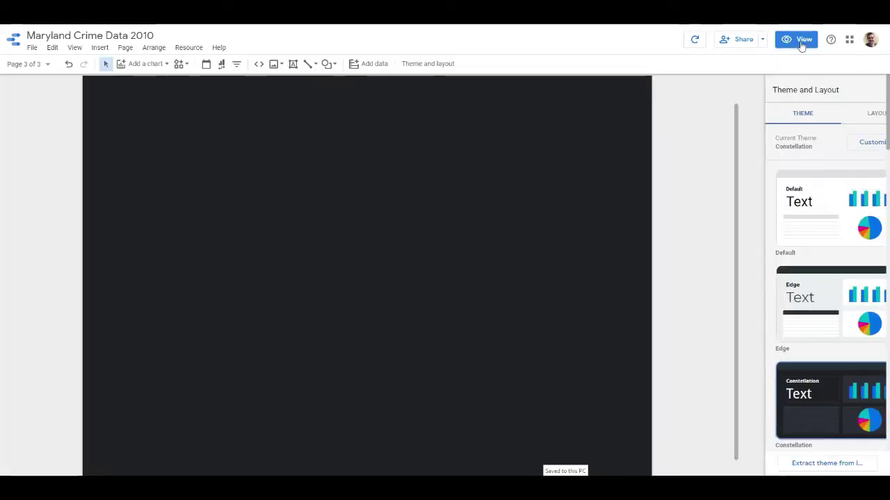
{"action": "left_click", "coordinate": [157, 72]}
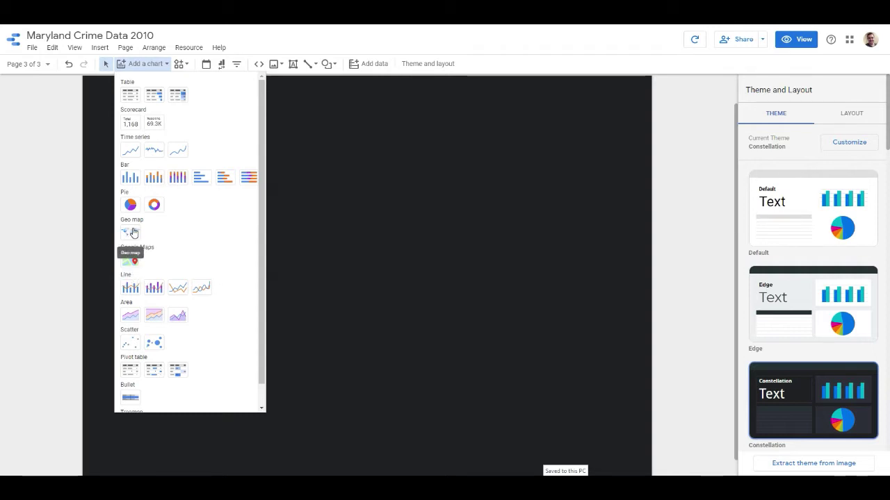
- Place a Google Maps chart, stretch it across the page width, and locate bubbles by City
{"action": "left_click", "coordinate": [131, 260]}
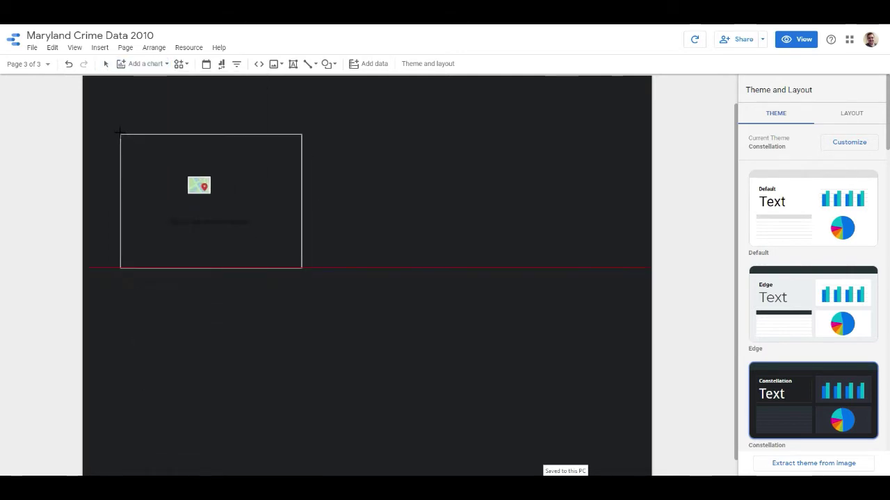
{"action": "left_click", "coordinate": [97, 101]}
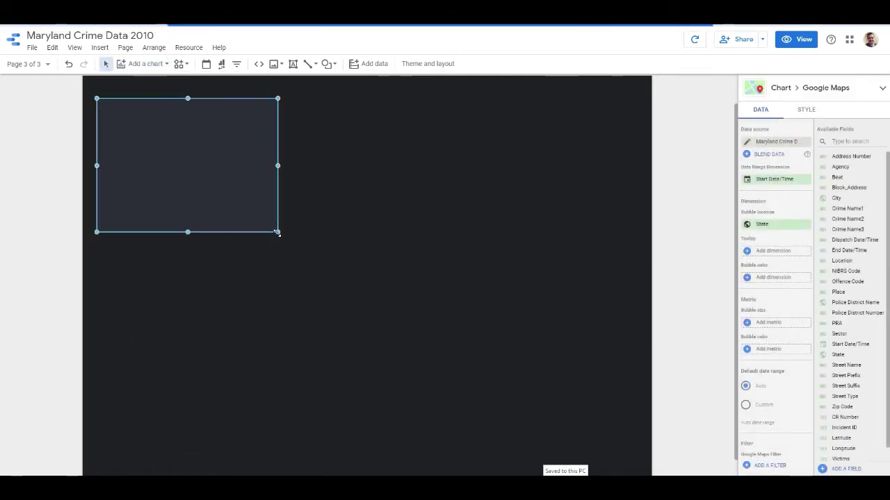
{"action": "left_click_drag", "start_coordinate": [278, 234], "coordinate": [639, 328]}
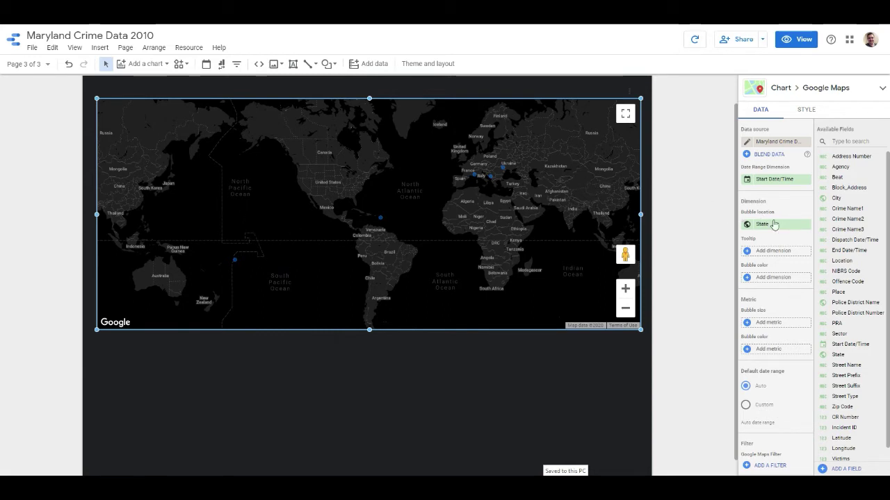
{"action": "left_click_drag", "start_coordinate": [837, 198], "coordinate": [799, 226]}
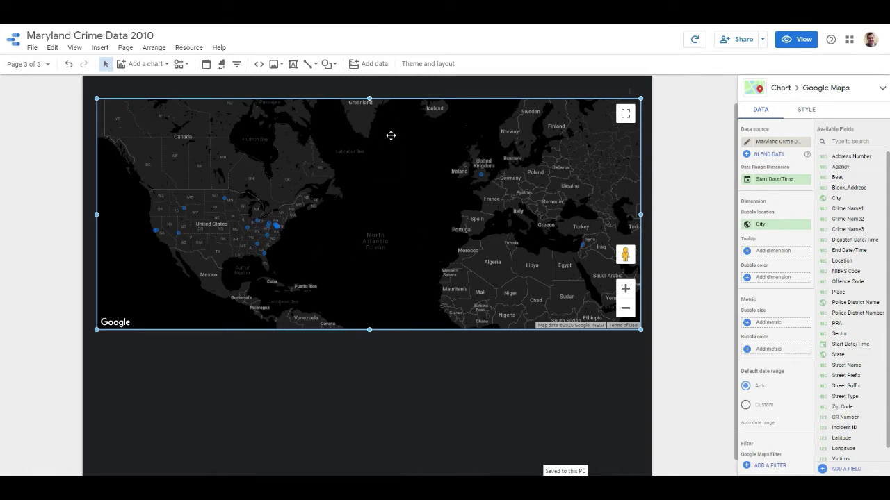
- Preview the report and zoom and pan the map onto the Washington–Baltimore area
{"action": "left_click", "coordinate": [792, 42]}
{"action": "left_click", "coordinate": [761, 270]}
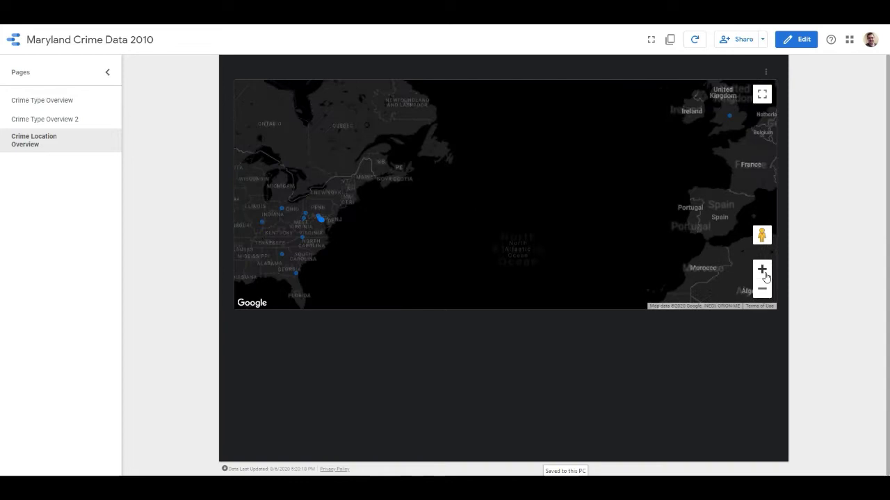
{"action": "left_click", "coordinate": [762, 270]}
{"action": "left_click_drag", "start_coordinate": [435, 270], "coordinate": [535, 271]}
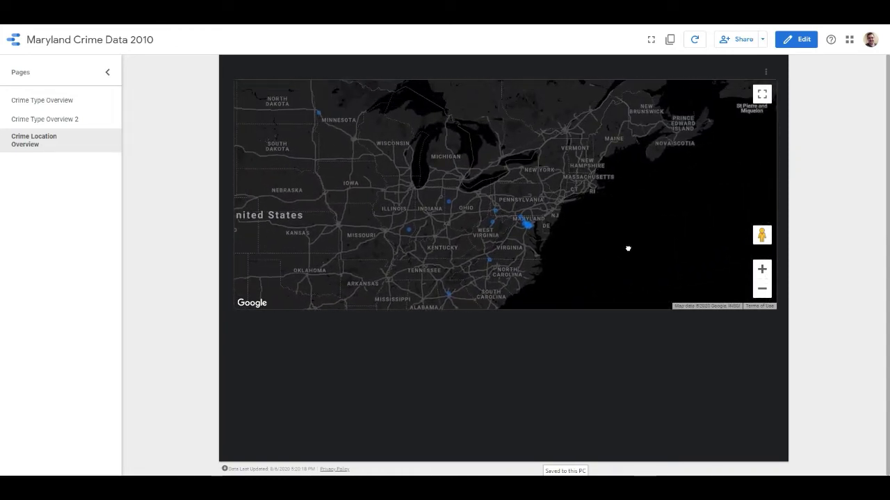
{"action": "left_click", "coordinate": [761, 269]}
{"action": "left_click", "coordinate": [761, 269]}
{"action": "left_click_drag", "start_coordinate": [657, 258], "coordinate": [592, 183]}
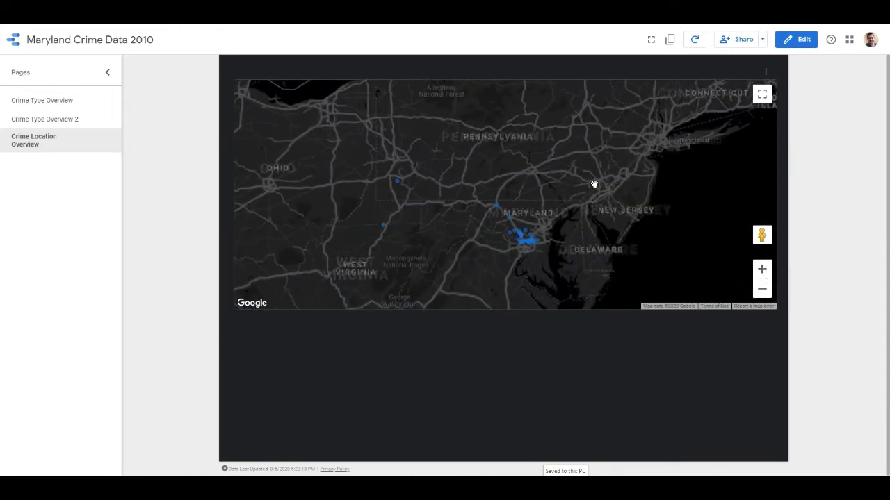
{"action": "left_click", "coordinate": [760, 273]}
{"action": "left_click_drag", "start_coordinate": [707, 264], "coordinate": [592, 195]}
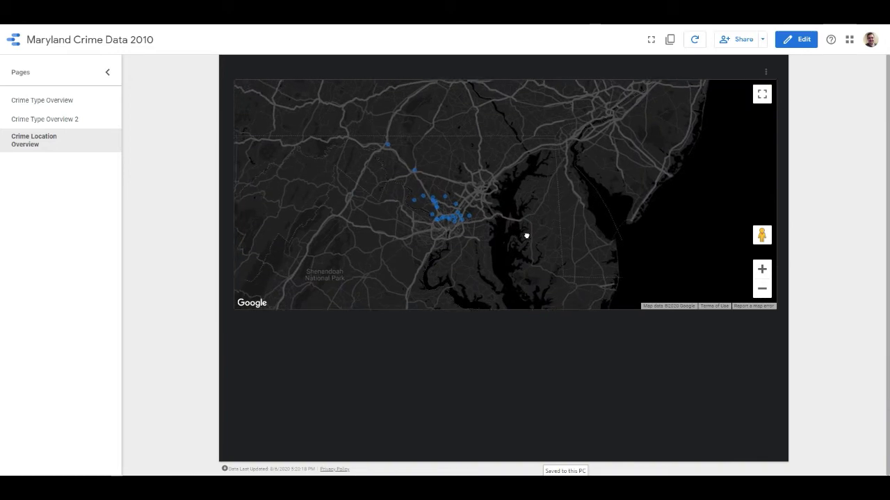
{"action": "left_click_drag", "start_coordinate": [527, 236], "coordinate": [553, 239]}
{"action": "left_click", "coordinate": [762, 270]}
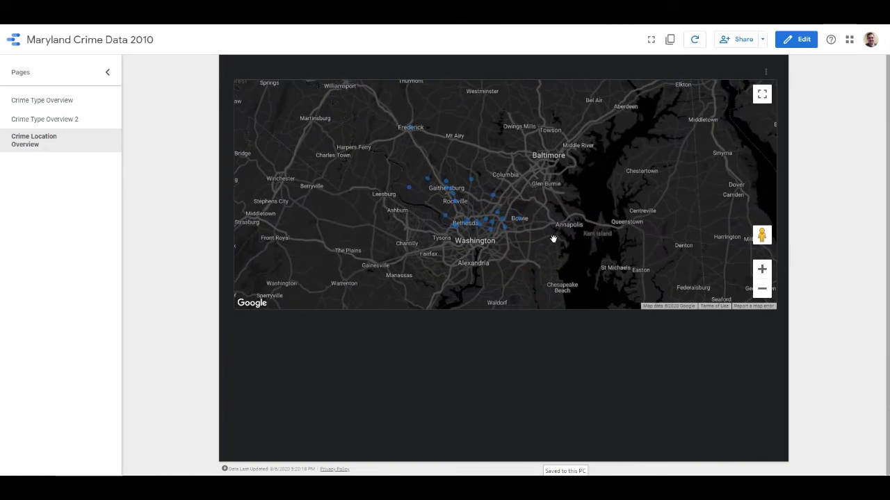
- Back in editing, set the map's bubble location to City and bubble size to Record Count
{"action": "left_click", "coordinate": [798, 39]}
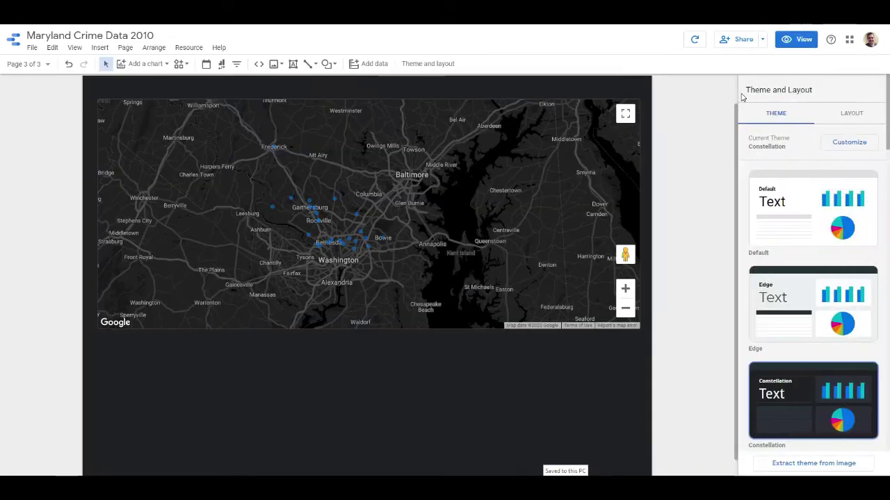
{"action": "left_click", "coordinate": [415, 217]}
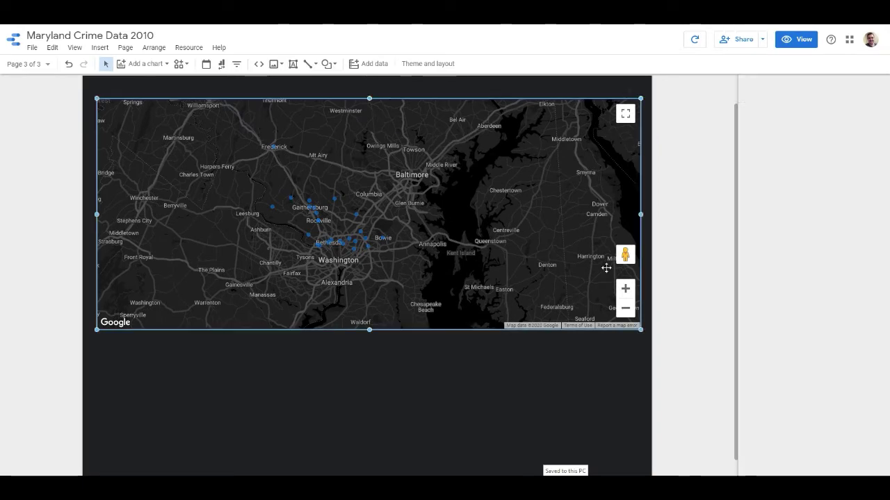
{"action": "scroll", "coordinate": [836, 239], "scroll_direction": "down", "scroll_amount": 1}
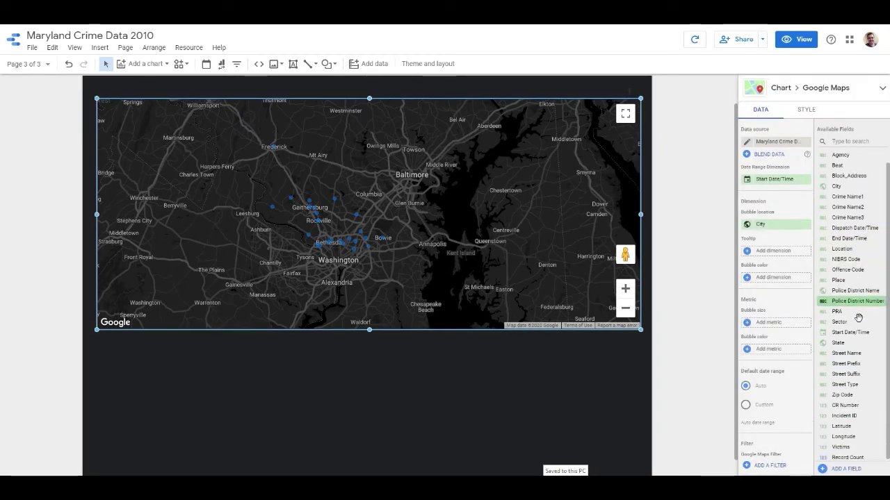
{"action": "left_click_drag", "start_coordinate": [851, 393], "coordinate": [781, 223]}
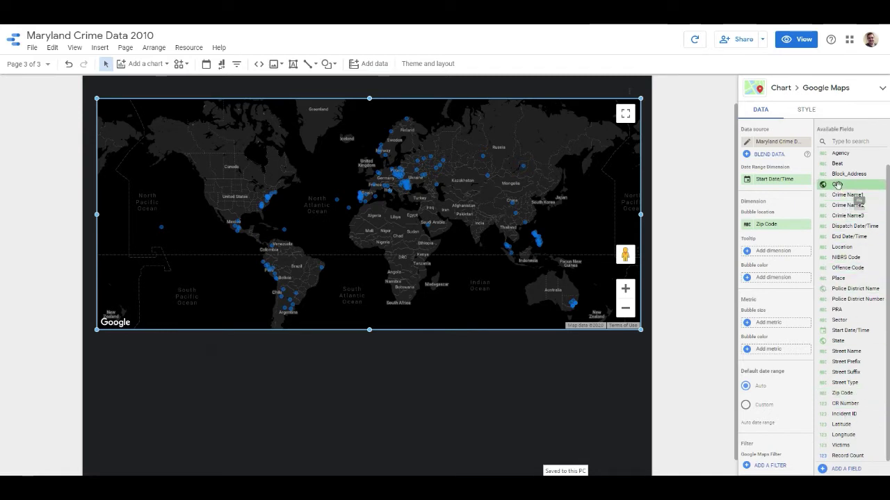
{"action": "left_click_drag", "start_coordinate": [839, 185], "coordinate": [763, 224]}
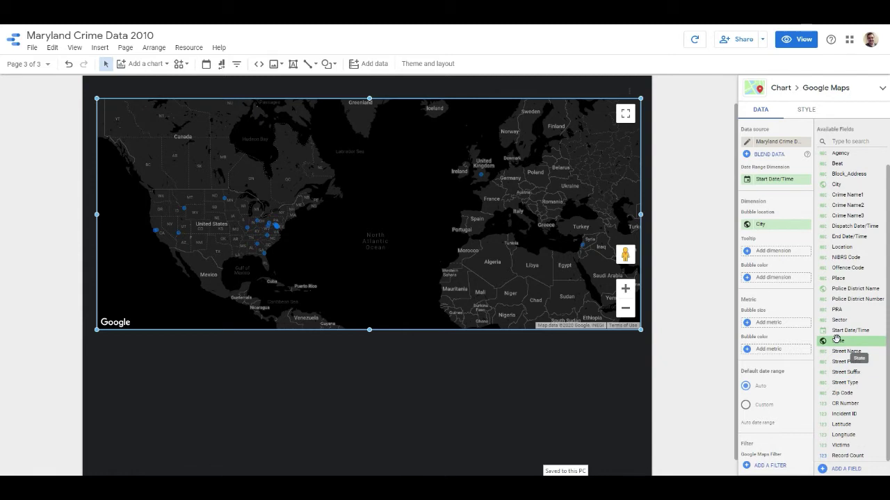
{"action": "left_click_drag", "start_coordinate": [848, 456], "coordinate": [776, 323]}
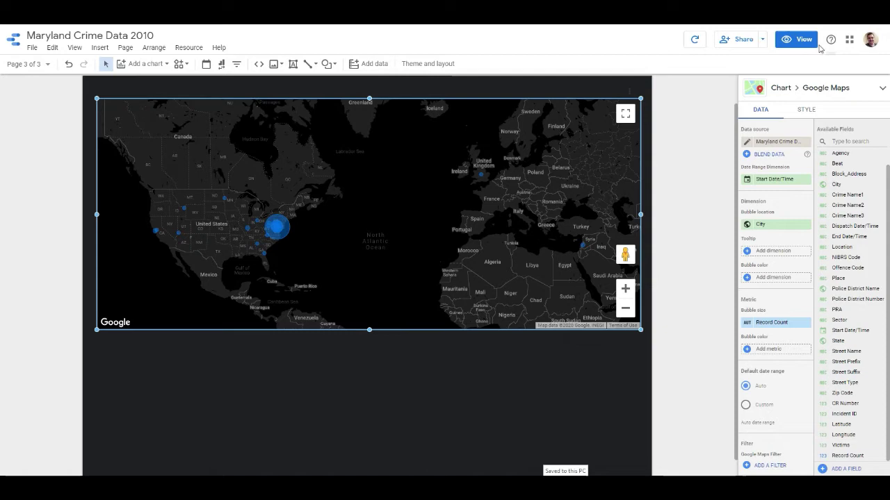
- In view mode, zoom and pan the map to the Washington–Baltimore Record Count bubbles
{"action": "left_click", "coordinate": [797, 39]}
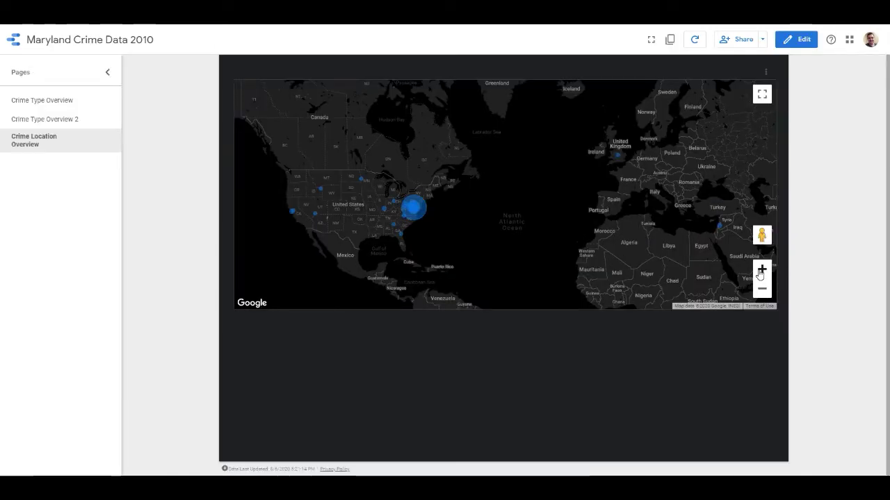
{"action": "scroll", "coordinate": [437, 240], "scroll_direction": "up", "scroll_amount": 3}
{"action": "scroll", "coordinate": [397, 264], "scroll_direction": "up", "scroll_amount": 2}
{"action": "left_click_drag", "start_coordinate": [396, 264], "coordinate": [528, 234]}
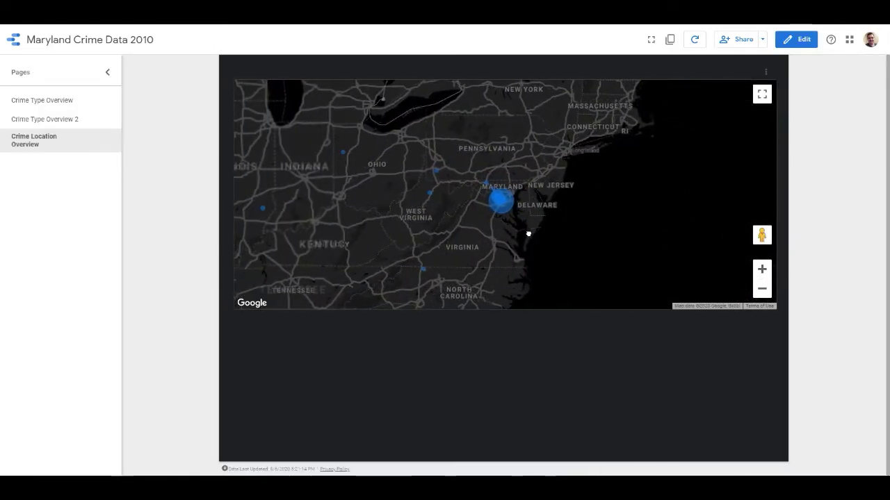
{"action": "scroll", "coordinate": [472, 191], "scroll_direction": "up", "scroll_amount": 4}
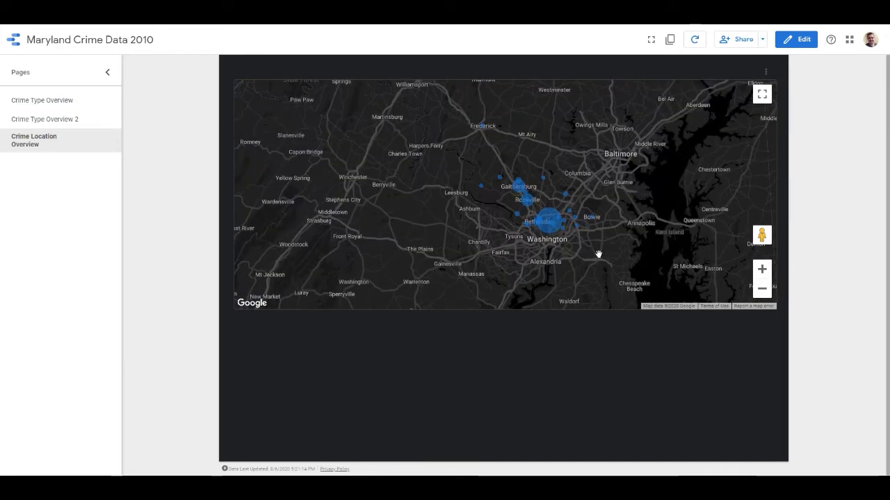
{"action": "mouse_move", "coordinate": [556, 226]}
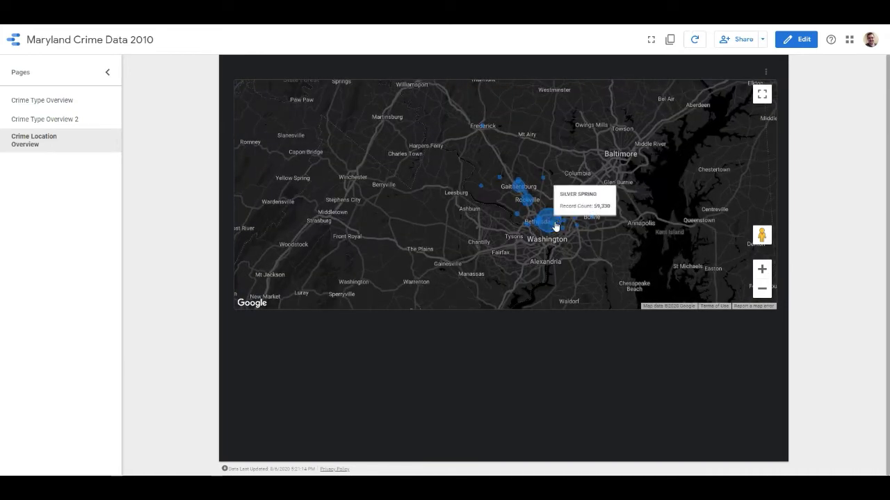
- Back in editing, change the map's background layer type and colour its bubbles red
{"action": "left_click", "coordinate": [794, 42]}
{"action": "left_click", "coordinate": [479, 186]}
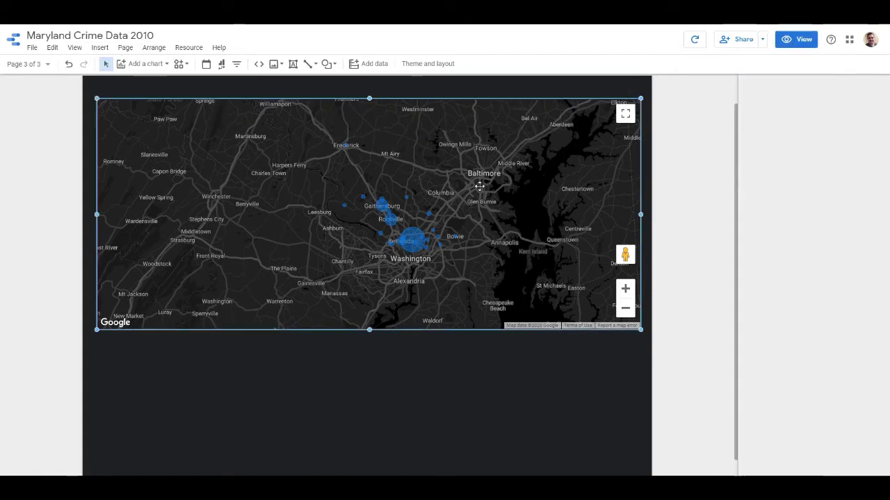
{"action": "left_click", "coordinate": [806, 111]}
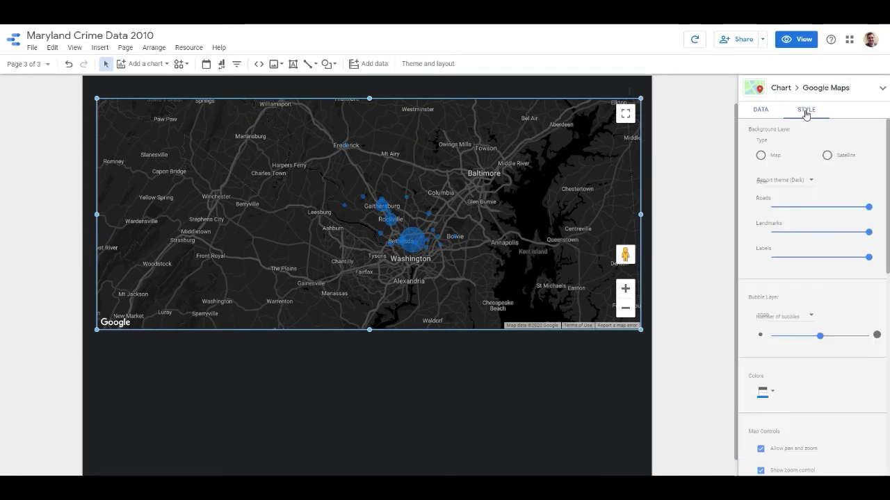
{"action": "left_click", "coordinate": [827, 159]}
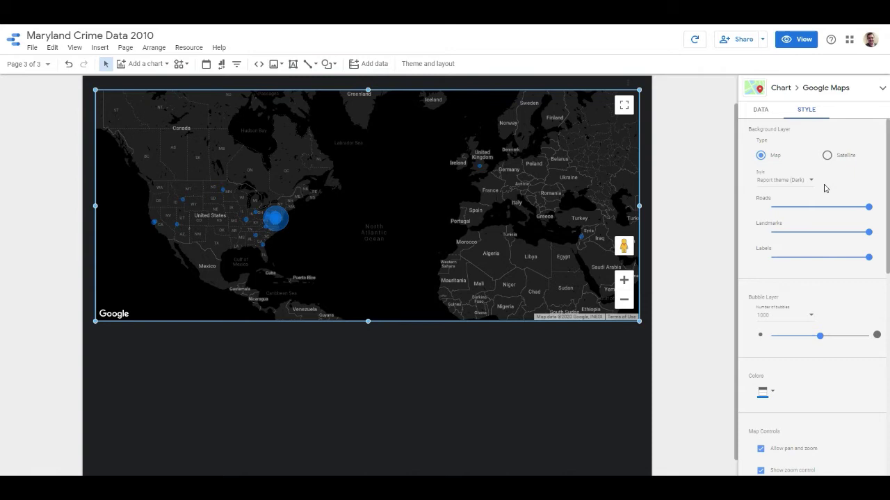
{"action": "scroll", "coordinate": [822, 278], "scroll_direction": "down", "scroll_amount": 3}
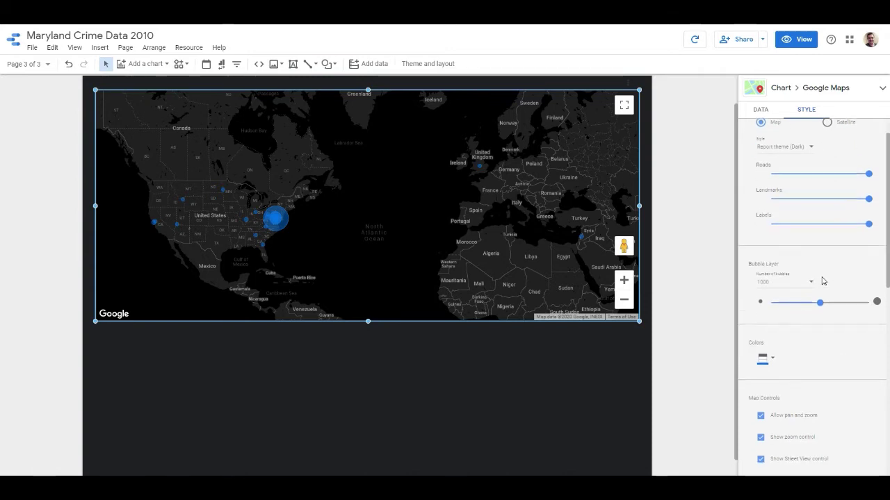
{"action": "left_click", "coordinate": [763, 314]}
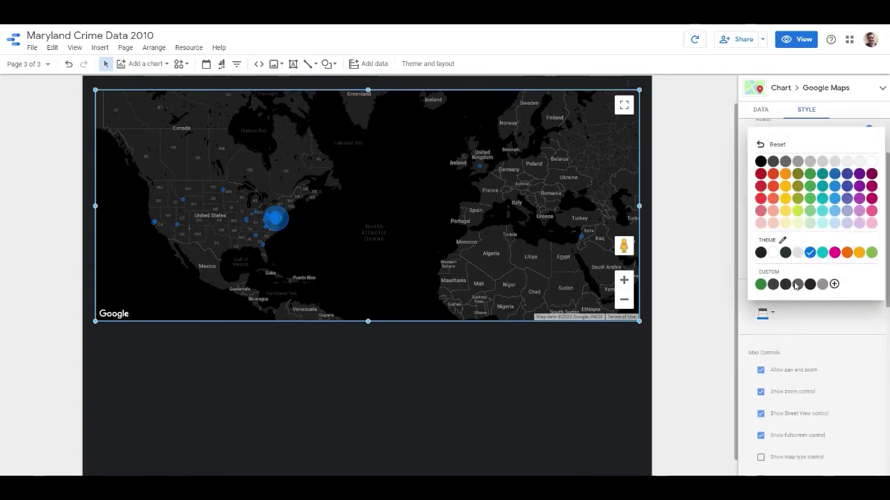
{"action": "left_click", "coordinate": [786, 186]}
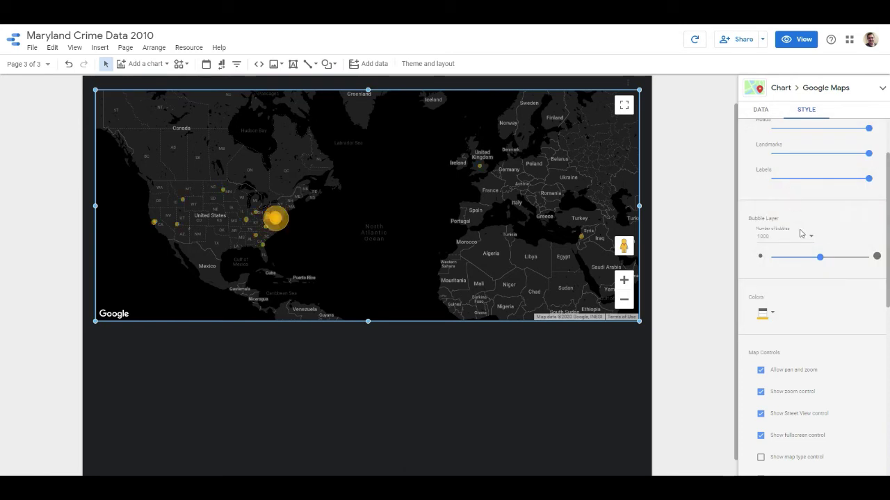
{"action": "left_click", "coordinate": [772, 314]}
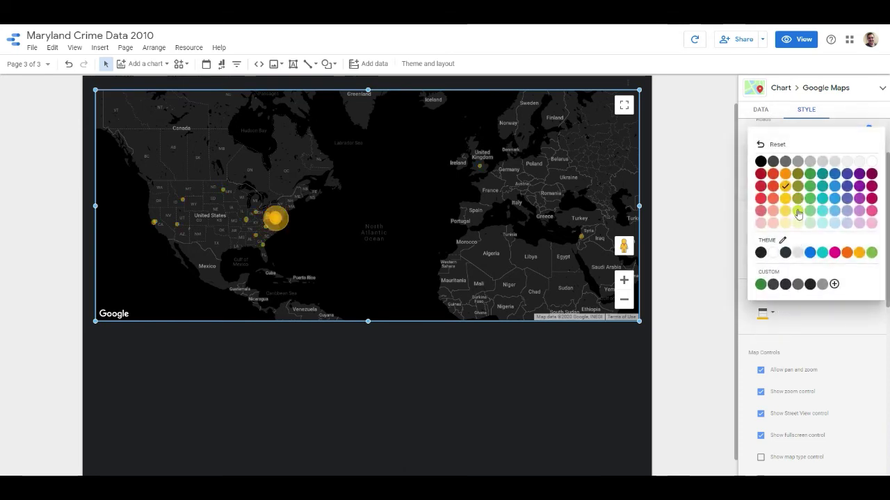
{"action": "left_click", "coordinate": [766, 176]}
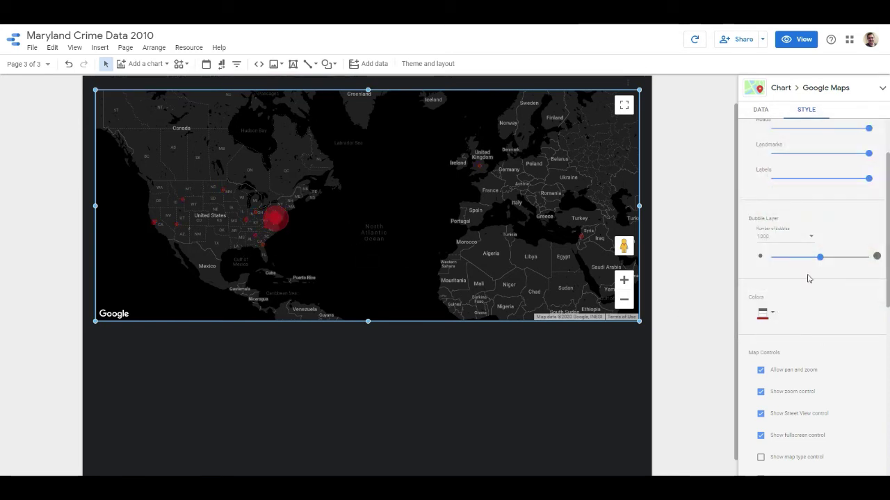
- Set the map chart's header to Always show
{"action": "scroll", "coordinate": [803, 383], "scroll_direction": "down", "scroll_amount": 1}
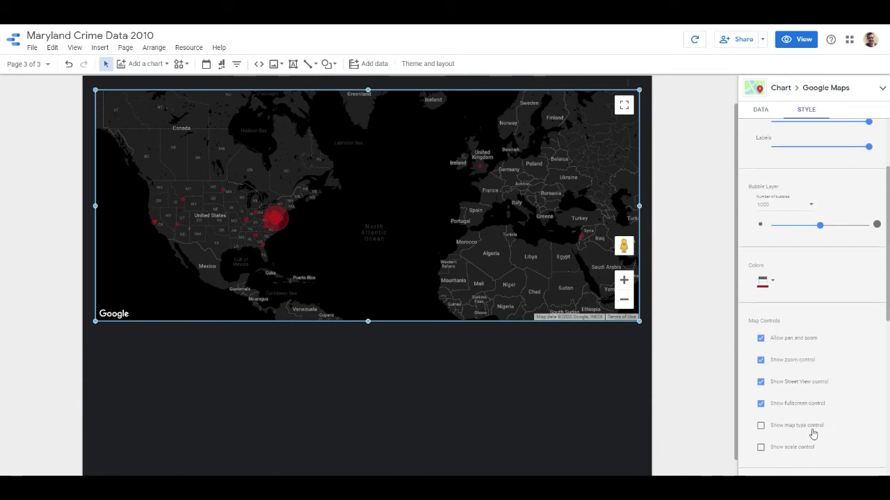
{"action": "scroll", "coordinate": [812, 434], "scroll_direction": "down", "scroll_amount": 1}
{"action": "scroll", "coordinate": [798, 406], "scroll_direction": "down", "scroll_amount": 4}
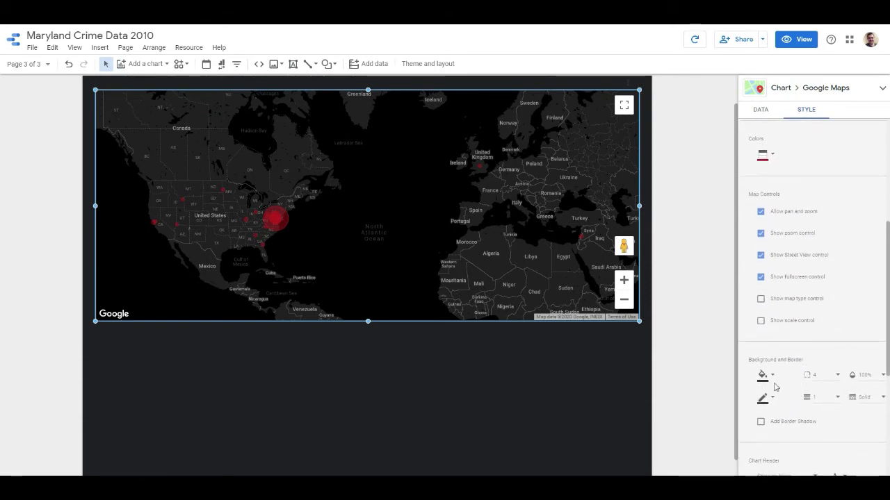
{"action": "scroll", "coordinate": [791, 424], "scroll_direction": "down", "scroll_amount": 1}
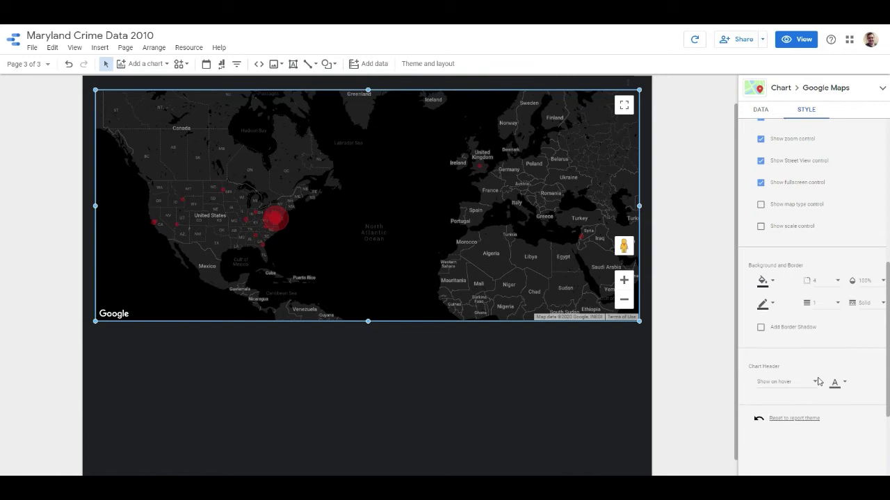
{"action": "left_click", "coordinate": [808, 386]}
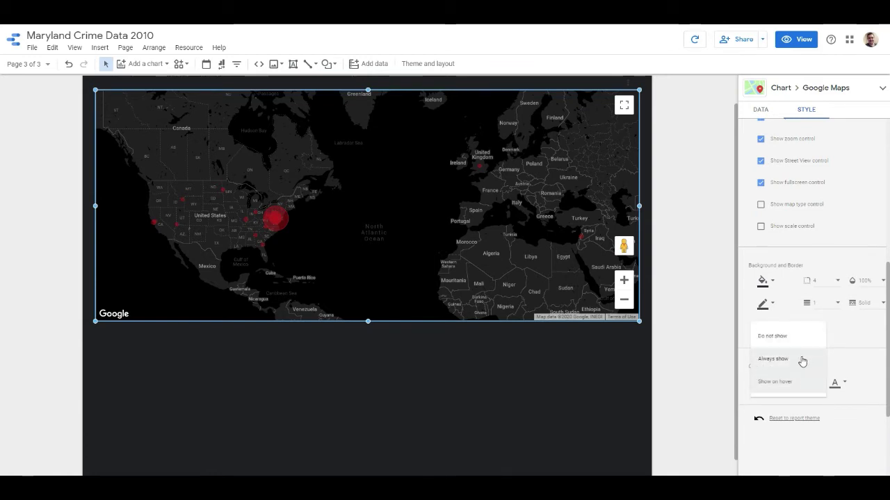
{"action": "left_click", "coordinate": [802, 360]}
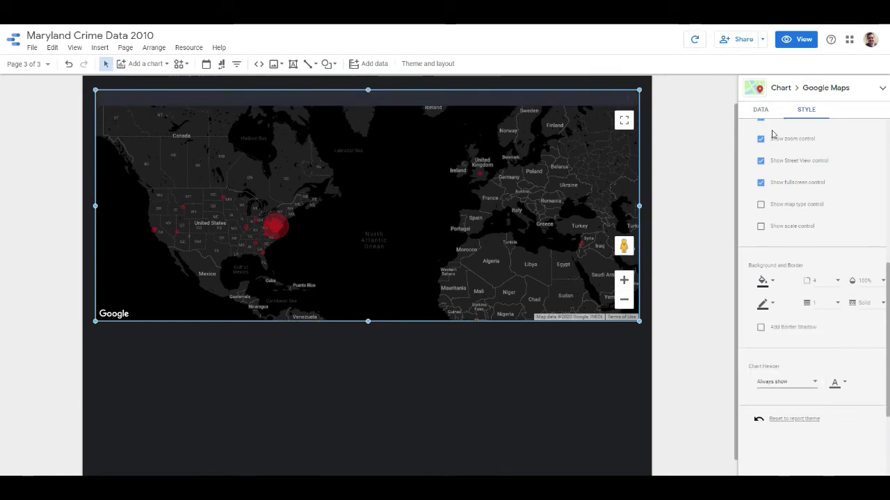
{"action": "left_click", "coordinate": [761, 109]}
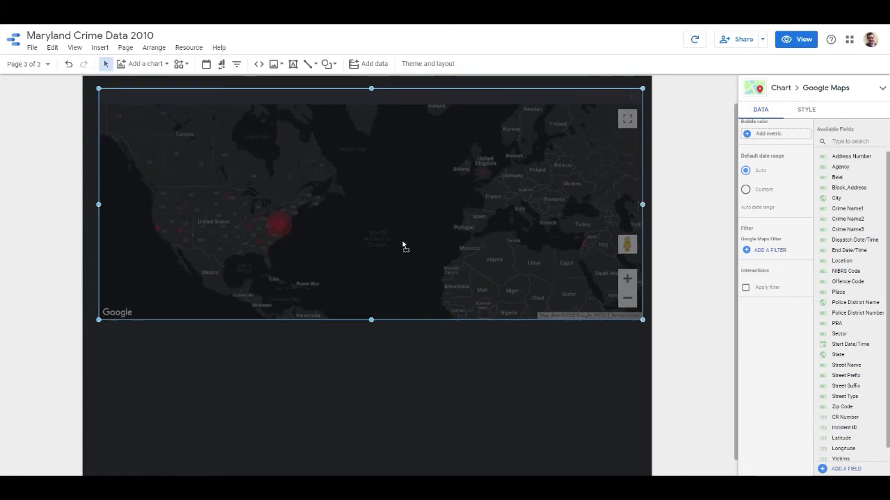
- Add a table with bars below the map and widen it to the full page width
{"action": "left_click", "coordinate": [676, 230]}
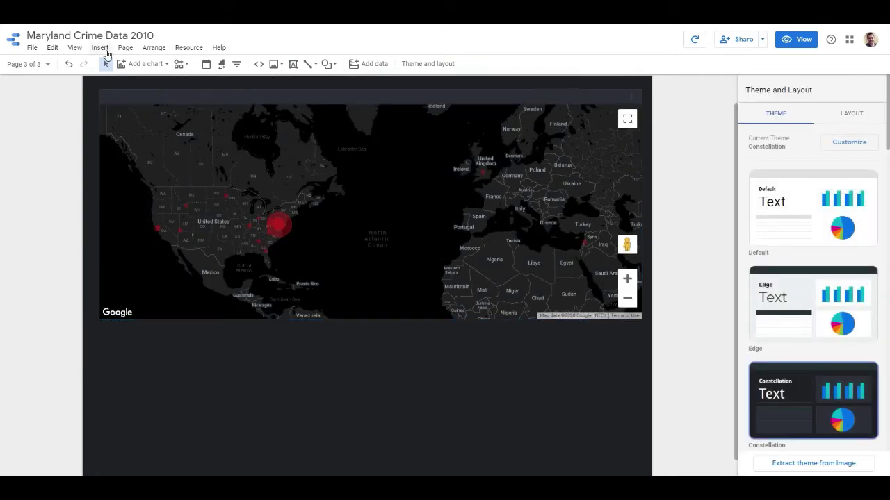
{"action": "key", "text": "alt+i"}
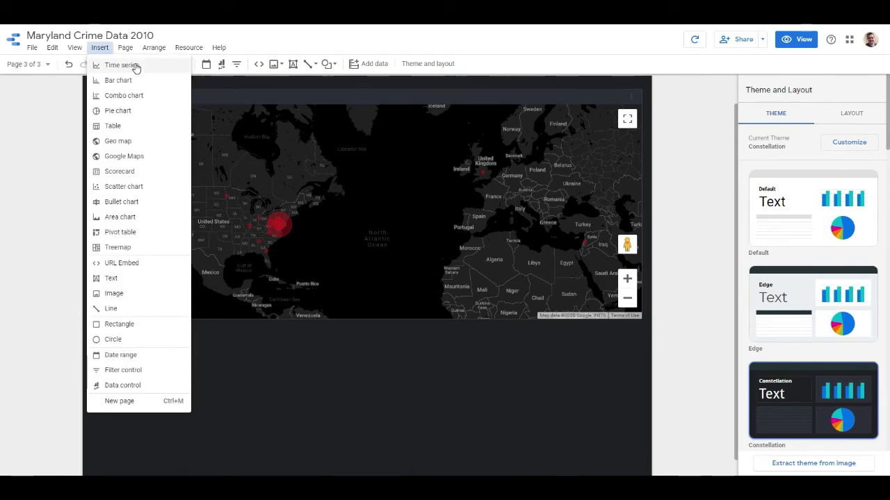
{"action": "key", "text": "Escape"}
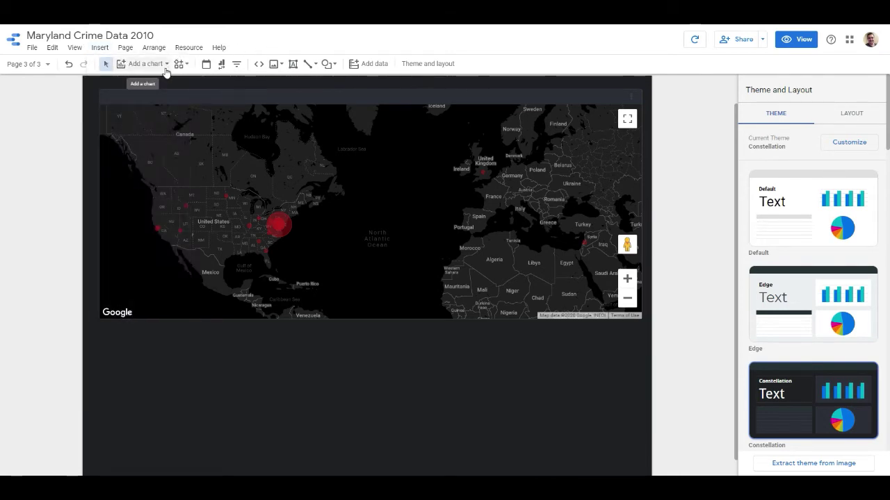
{"action": "left_click", "coordinate": [166, 68]}
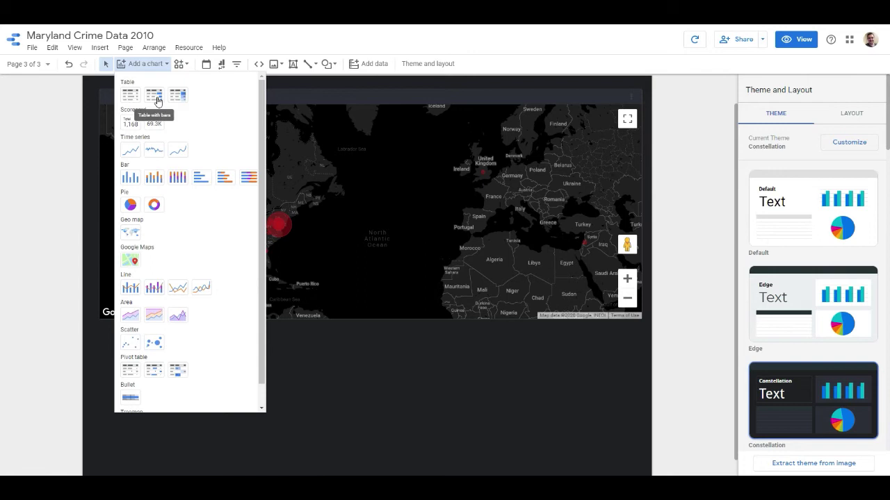
{"action": "left_click", "coordinate": [158, 102]}
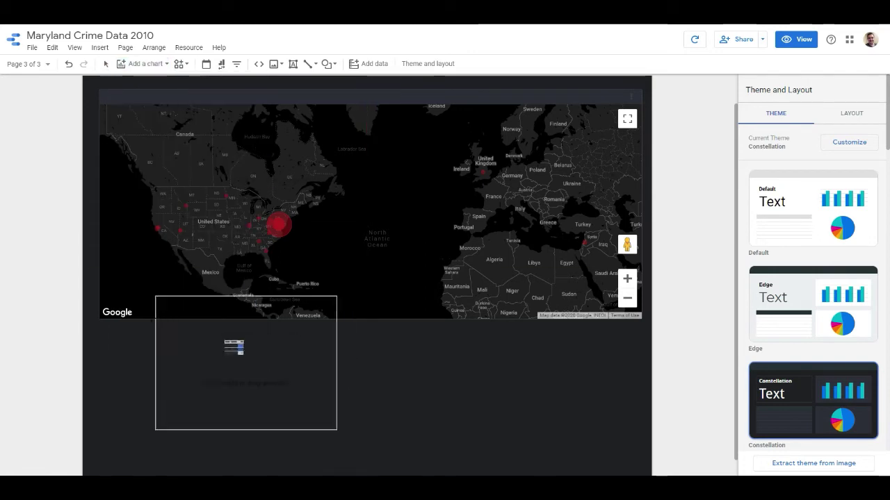
{"action": "left_click", "coordinate": [110, 337]}
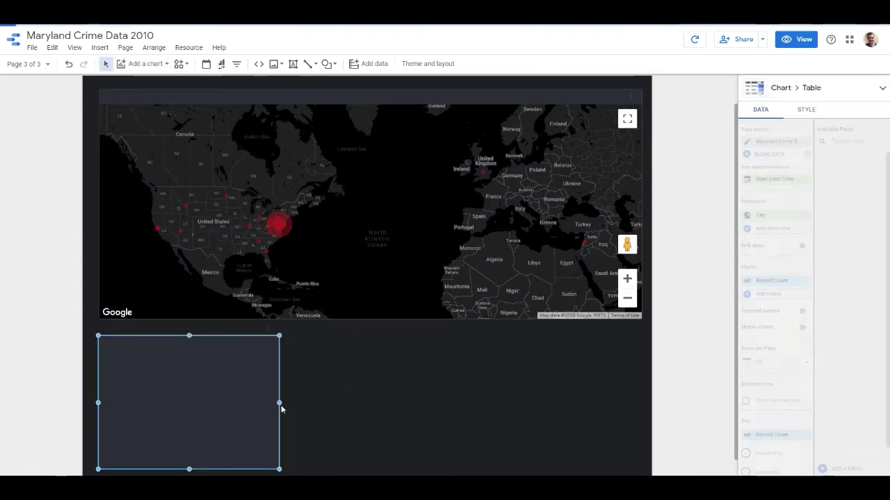
{"action": "left_click_drag", "start_coordinate": [280, 403], "coordinate": [643, 401]}
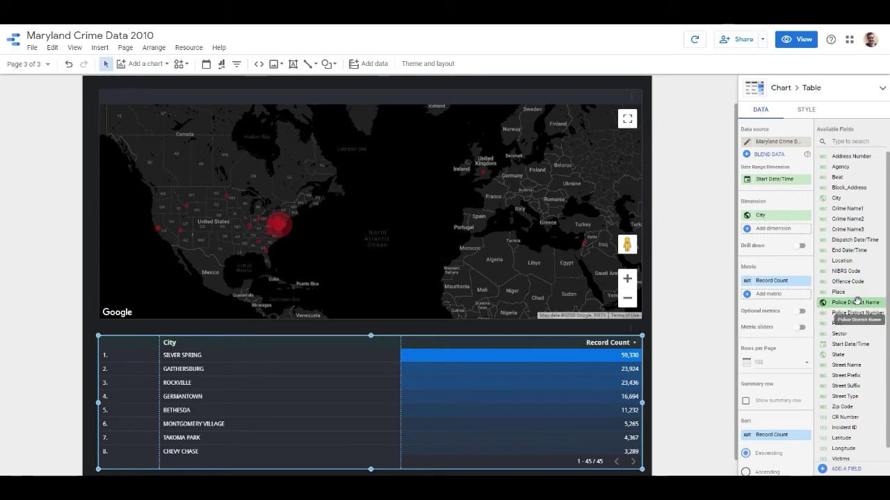
- Add Police District Name and Crime Name2 dimensions and fit the table columns to their content
{"action": "mouse_move", "coordinate": [857, 300]}
{"action": "left_mouse_down"}
{"action": "mouse_move", "coordinate": [430, 367]}
{"action": "mouse_move", "coordinate": [383, 362]}
{"action": "left_mouse_up"}
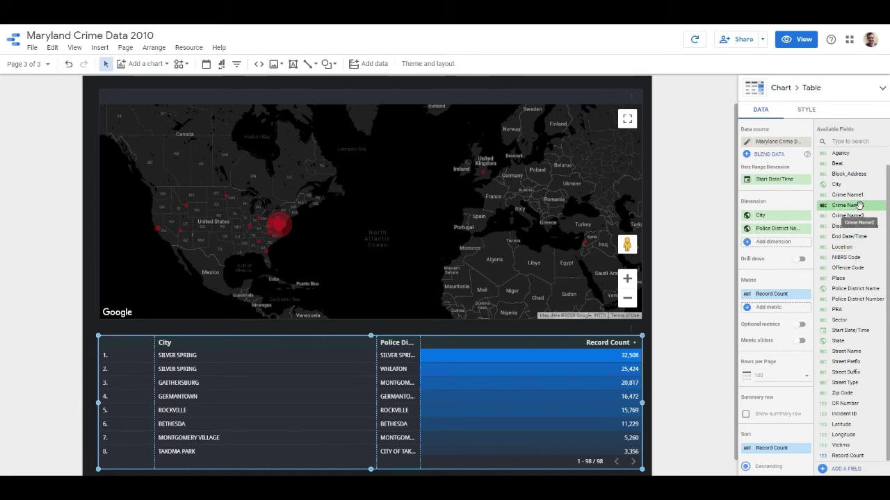
{"action": "left_click_drag", "start_coordinate": [860, 206], "coordinate": [367, 390]}
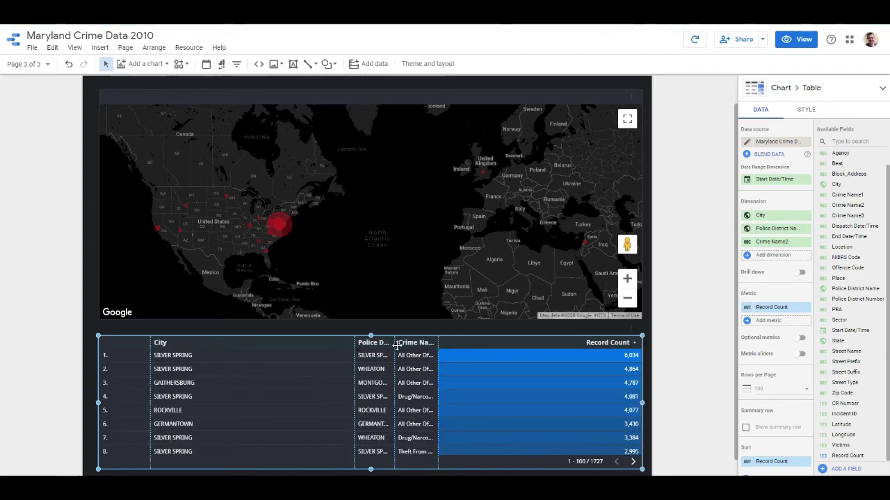
{"action": "left_click_drag", "start_coordinate": [388, 367], "coordinate": [221, 345]}
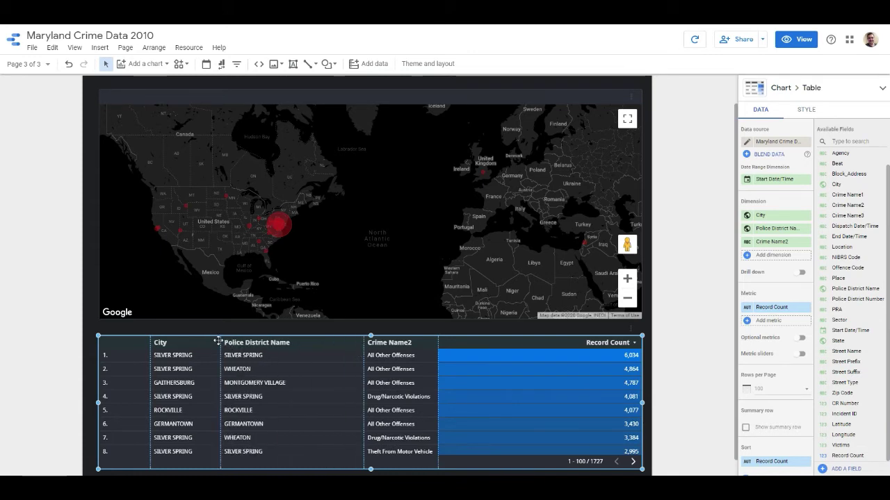
{"action": "double_click", "coordinate": [220, 342]}
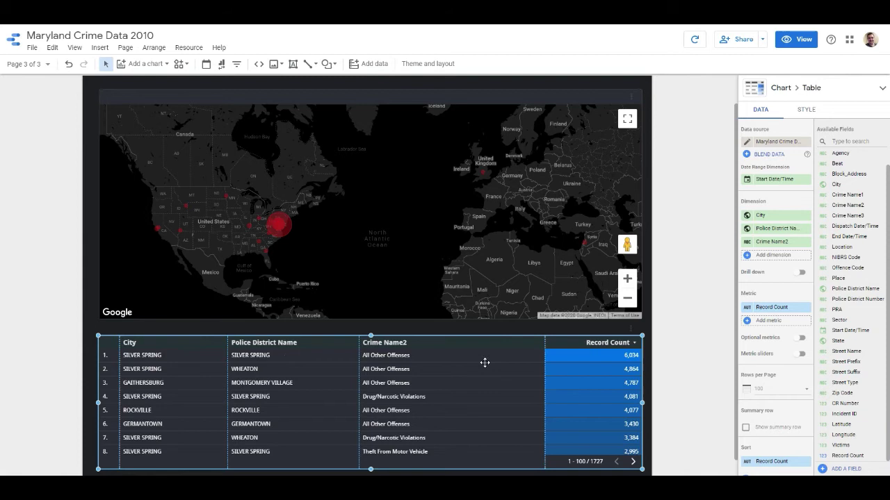
{"action": "scroll", "coordinate": [670, 346], "scroll_direction": "down", "scroll_amount": 1}
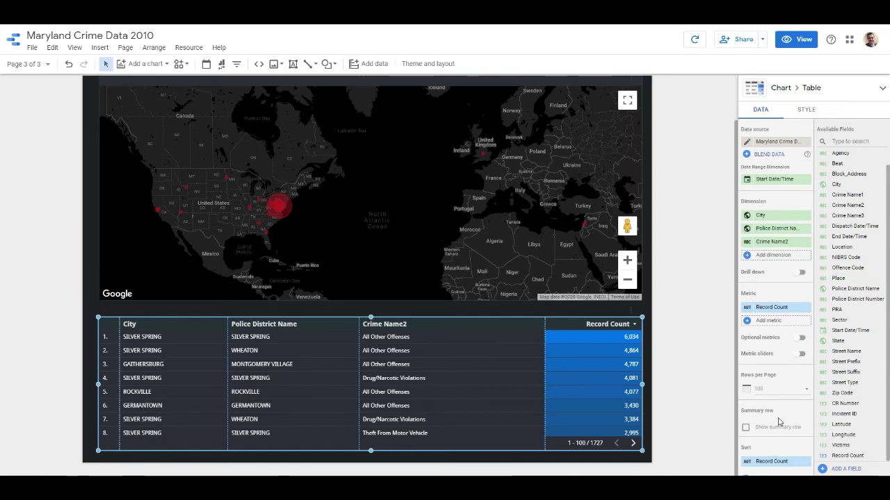
- Uncheck Row numbers in the table's Table Body style settings
{"action": "scroll", "coordinate": [778, 417], "scroll_direction": "down", "scroll_amount": 2}
{"action": "scroll", "coordinate": [719, 413], "scroll_direction": "up", "scroll_amount": 1}
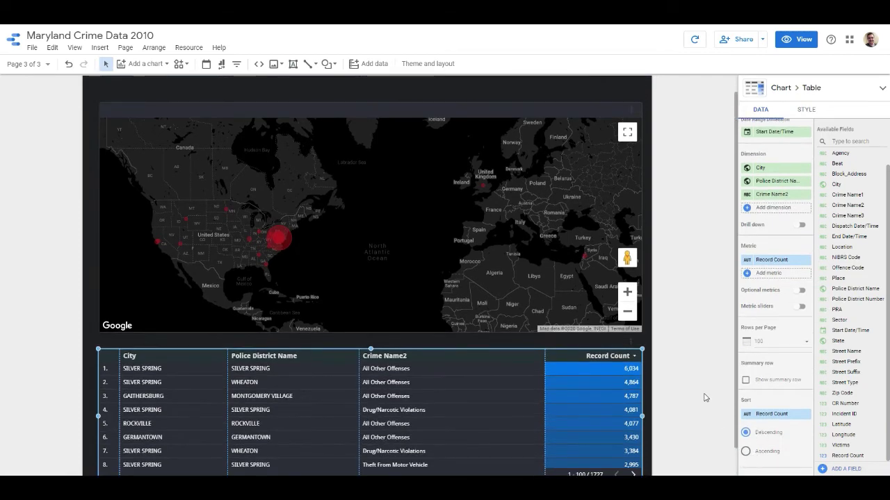
{"action": "scroll", "coordinate": [705, 397], "scroll_direction": "down", "scroll_amount": 1}
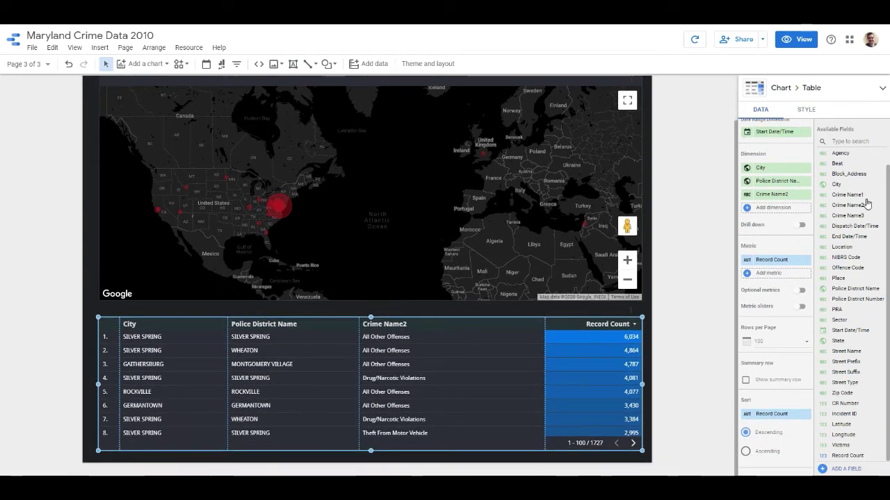
{"action": "left_click", "coordinate": [807, 109]}
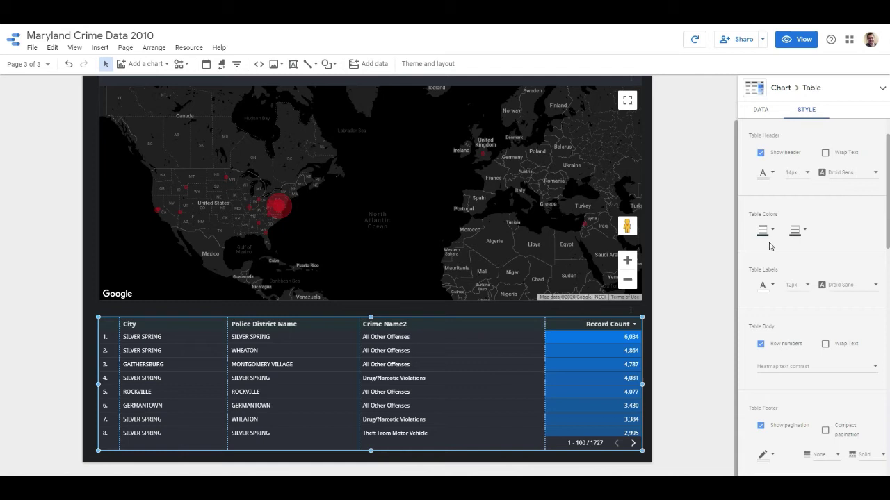
{"action": "scroll", "coordinate": [775, 306], "scroll_direction": "down", "scroll_amount": 1}
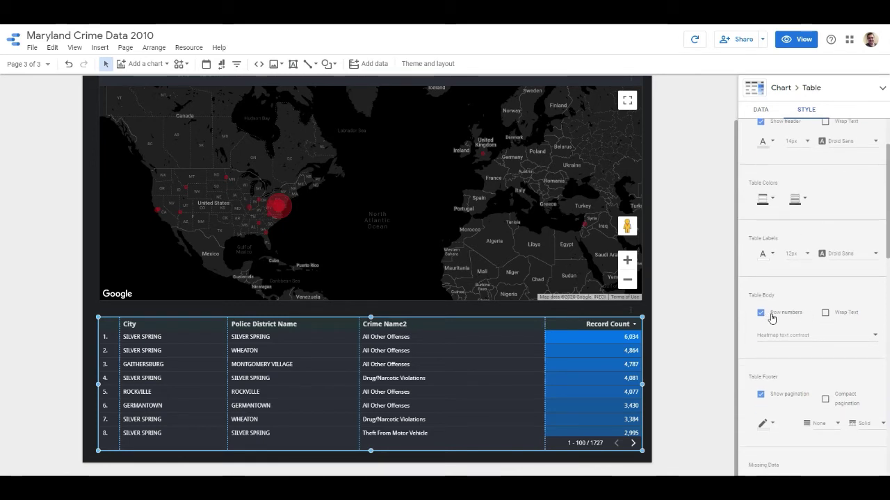
{"action": "left_click", "coordinate": [762, 315]}
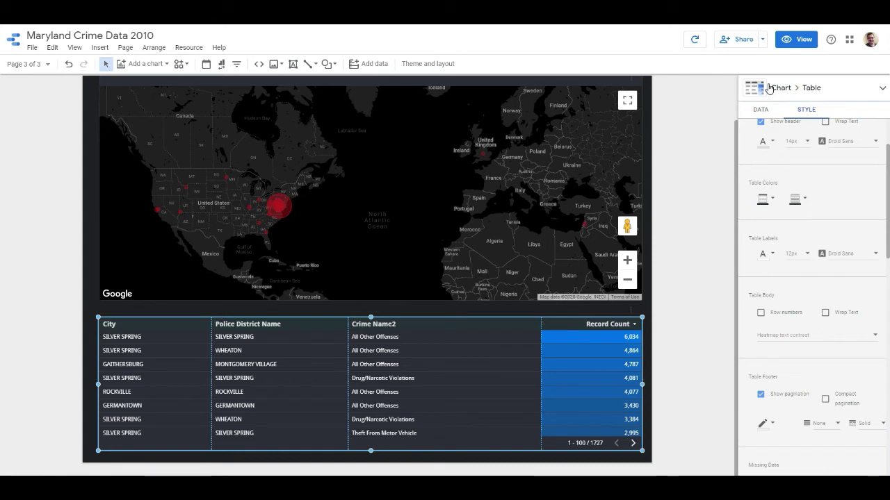
{"action": "left_click", "coordinate": [761, 109]}
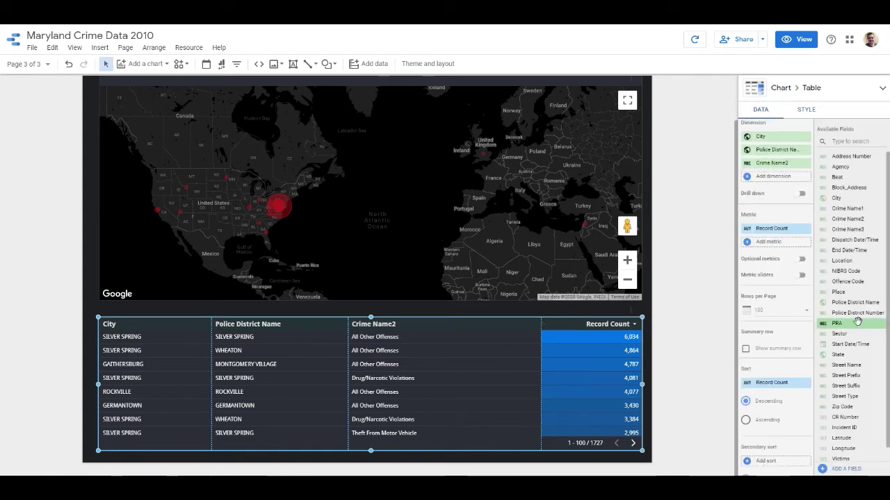
{"action": "scroll", "coordinate": [866, 428], "scroll_direction": "down", "scroll_amount": 1}
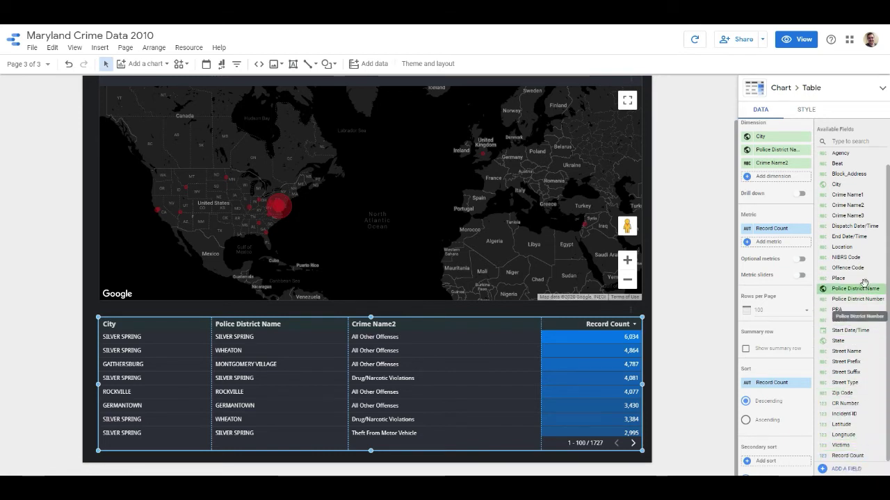
{"action": "left_click_drag", "start_coordinate": [864, 241], "coordinate": [461, 359]}
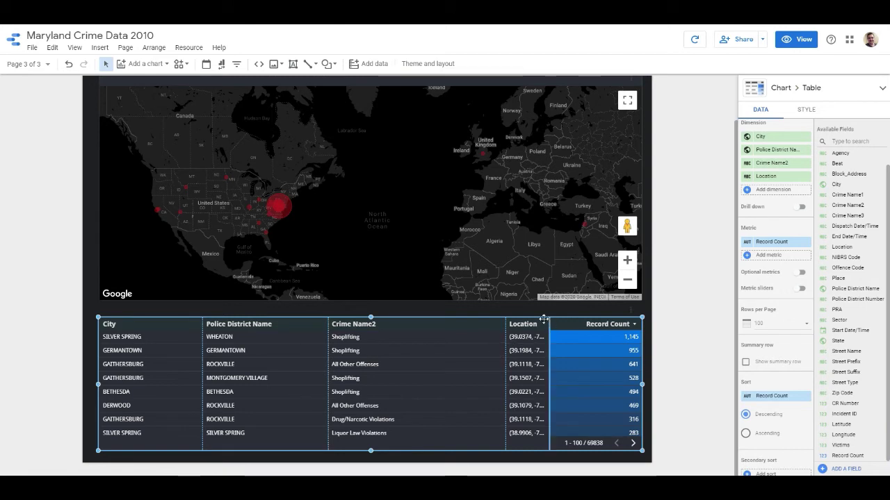
{"action": "left_click_drag", "start_coordinate": [503, 322], "coordinate": [479, 322]}
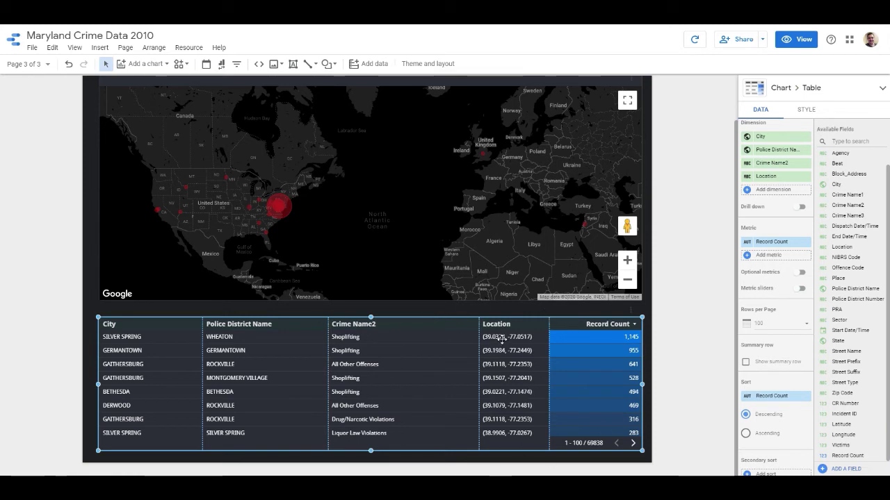
{"action": "left_click", "coordinate": [805, 176]}
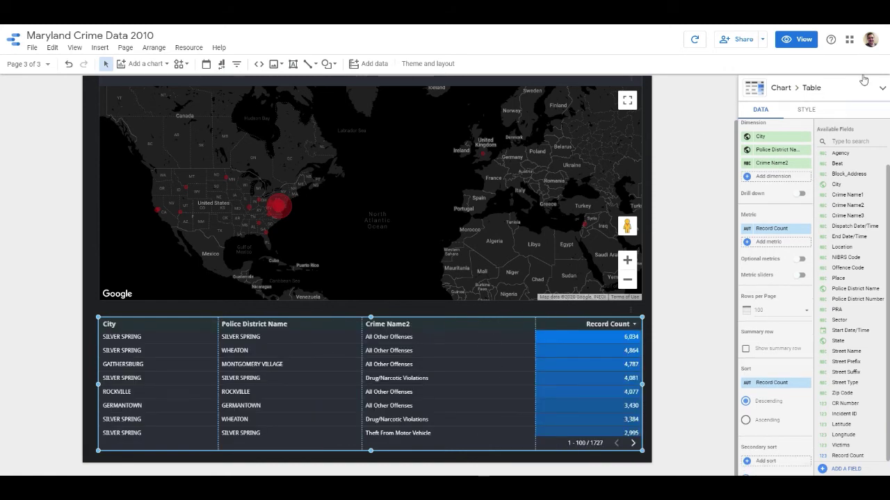
- Left-align the City, Police District Name and Crime Name2 table columns
{"action": "left_click", "coordinate": [811, 110]}
{"action": "scroll", "coordinate": [807, 350], "scroll_direction": "down", "scroll_amount": 5}
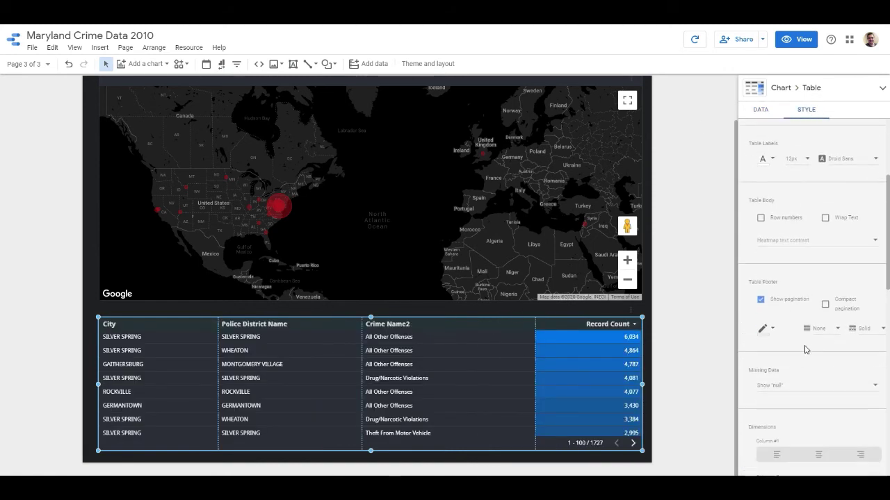
{"action": "left_click", "coordinate": [819, 266]}
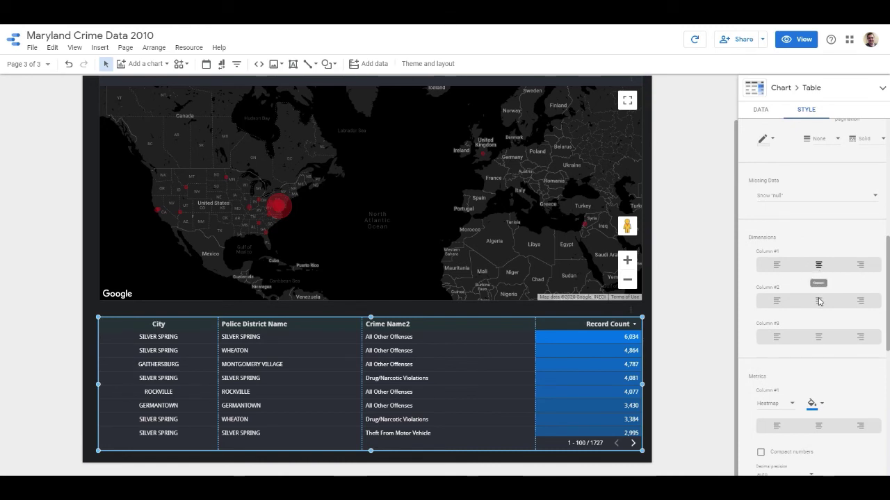
{"action": "left_click", "coordinate": [818, 302]}
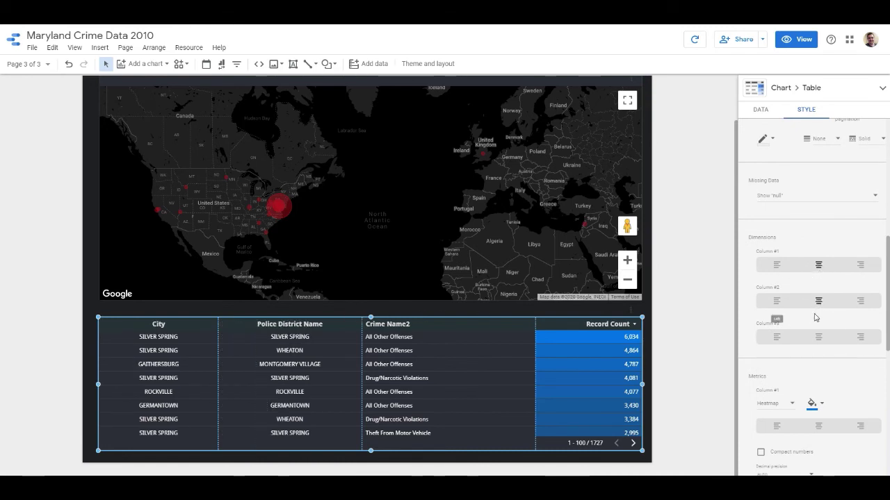
{"action": "left_click", "coordinate": [819, 337]}
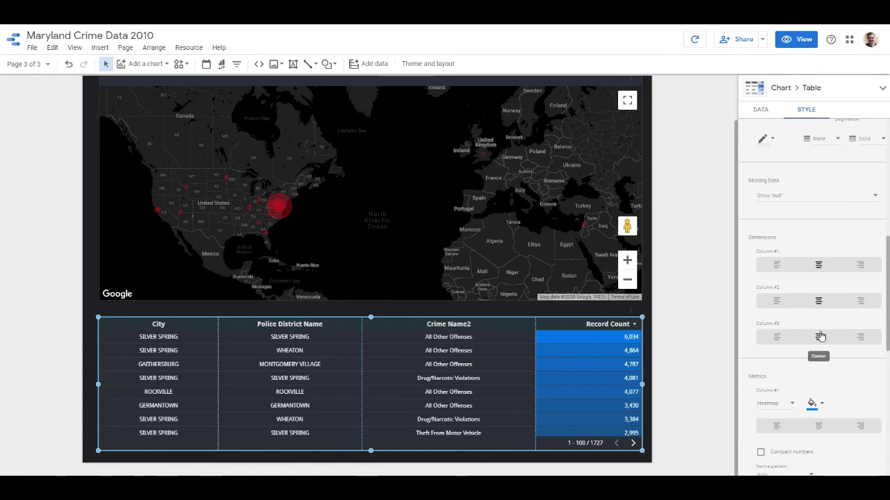
{"action": "left_click", "coordinate": [776, 264]}
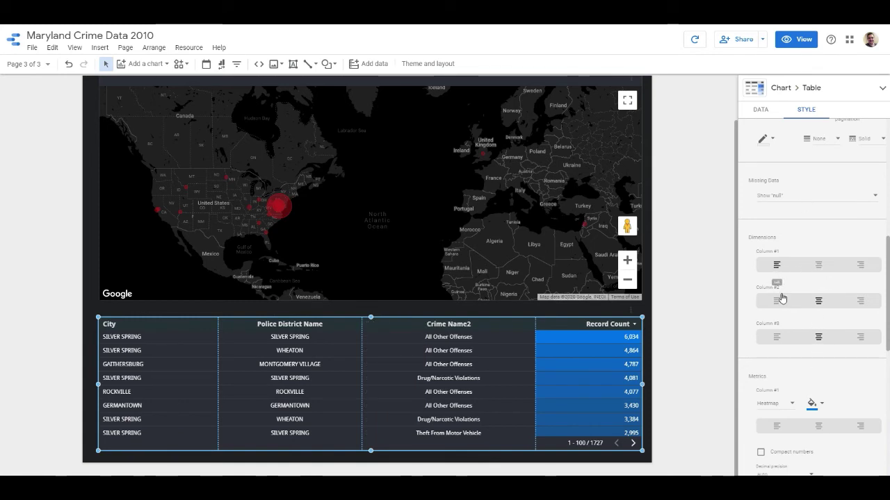
{"action": "left_click", "coordinate": [776, 301]}
{"action": "left_click", "coordinate": [776, 337]}
{"action": "scroll", "coordinate": [785, 385], "scroll_direction": "down", "scroll_amount": 1}
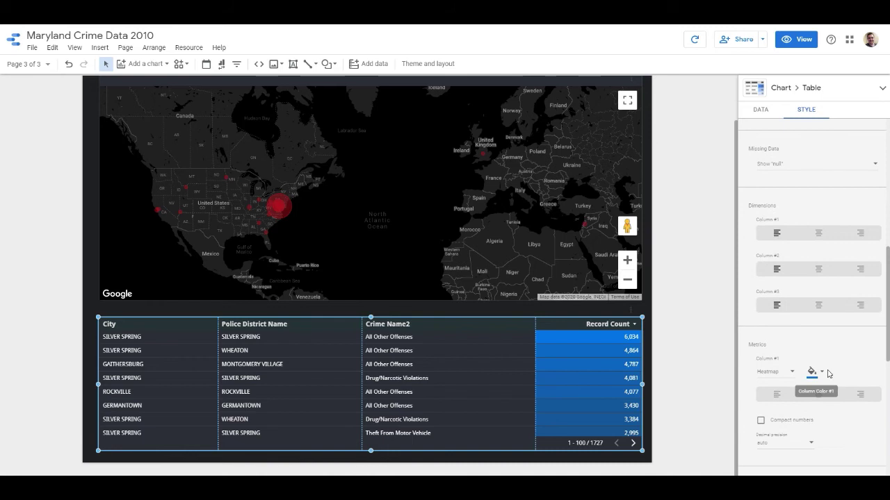
- Make the Record Count heatmap red and show it as compact numbers
{"action": "left_click", "coordinate": [823, 373]}
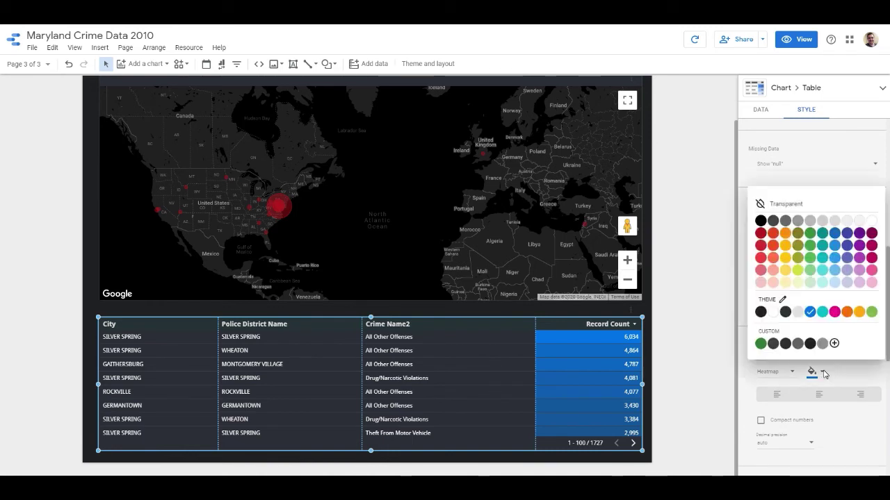
{"action": "left_click", "coordinate": [760, 233]}
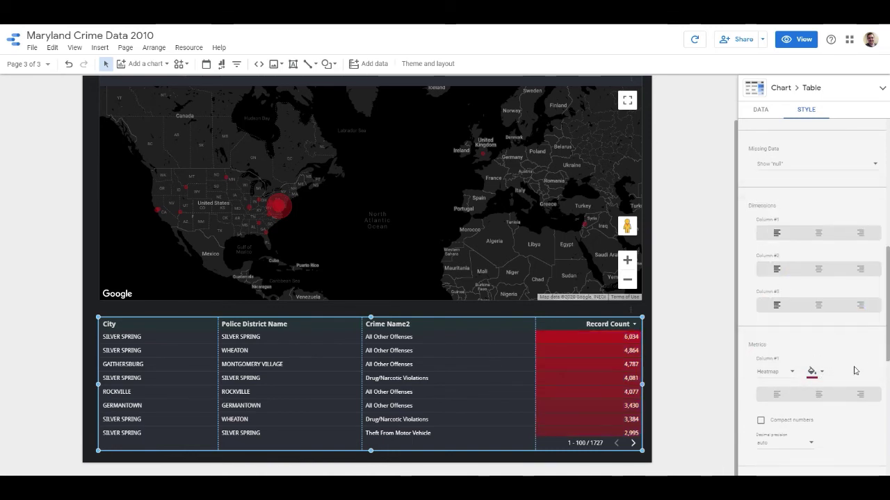
{"action": "scroll", "coordinate": [810, 366], "scroll_direction": "down", "scroll_amount": 1}
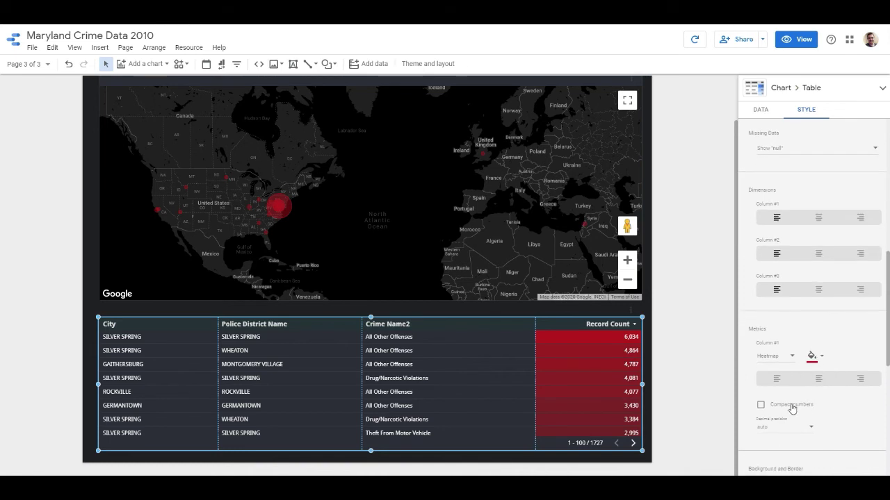
{"action": "left_click", "coordinate": [761, 405]}
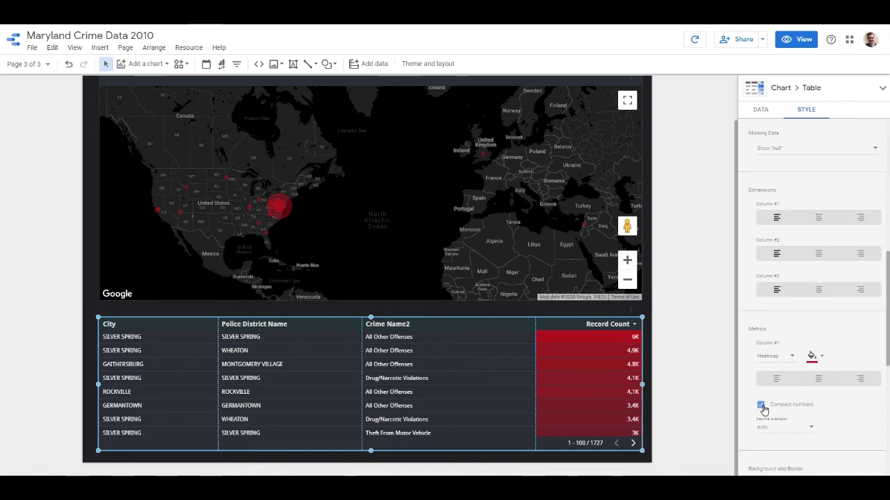
{"action": "scroll", "coordinate": [834, 419], "scroll_direction": "down", "scroll_amount": 2}
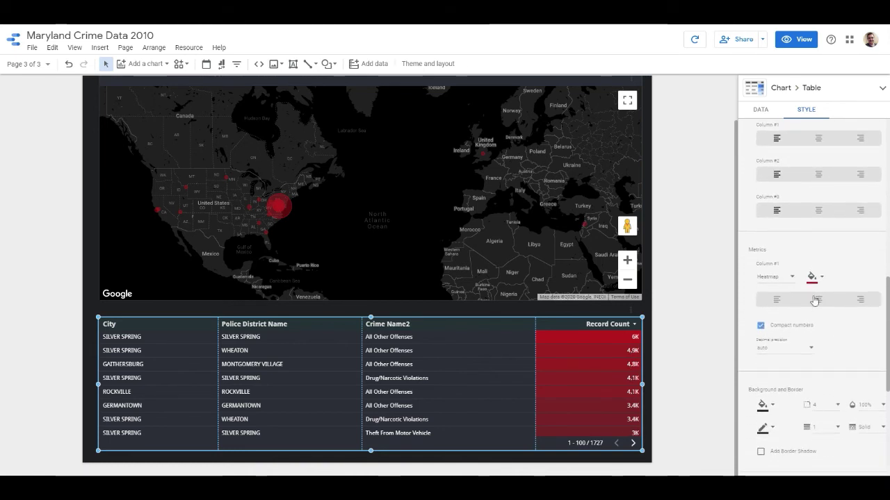
- In view mode, sort the table by Crime Name2 and scroll through the Wire Fraud rows
{"action": "left_click", "coordinate": [799, 40]}
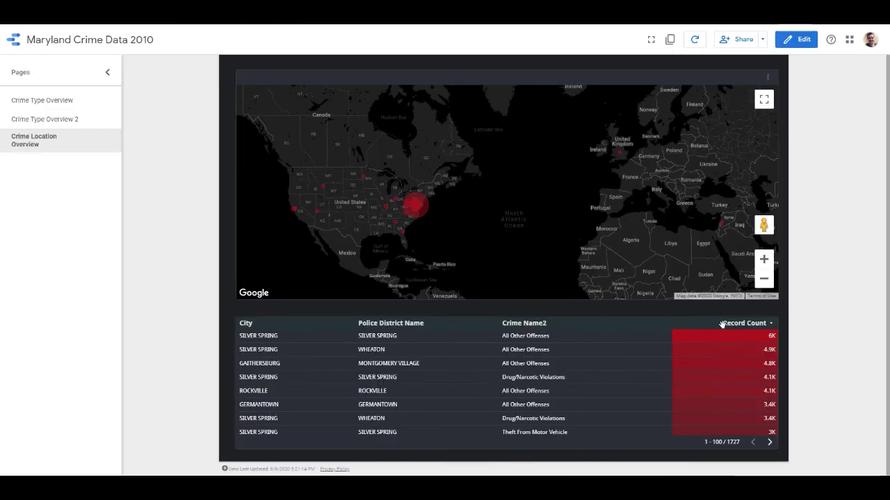
{"action": "left_click", "coordinate": [766, 313]}
{"action": "mouse_move", "coordinate": [822, 327]}
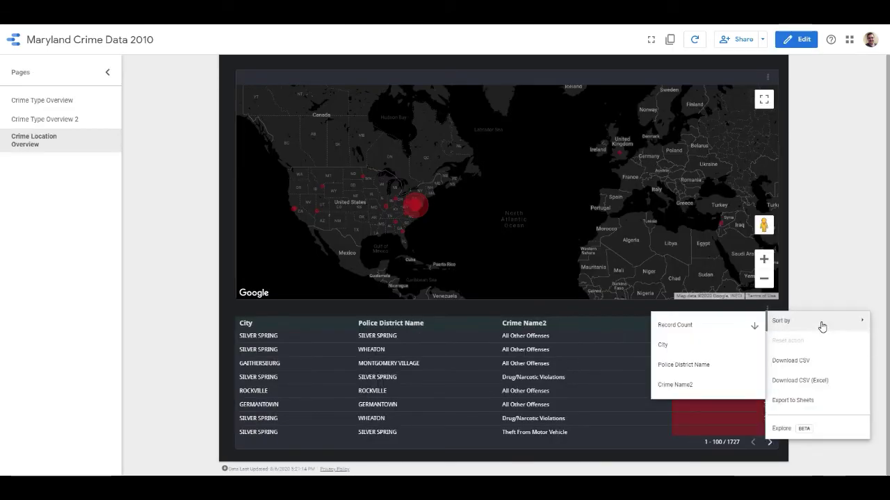
{"action": "left_click", "coordinate": [709, 384]}
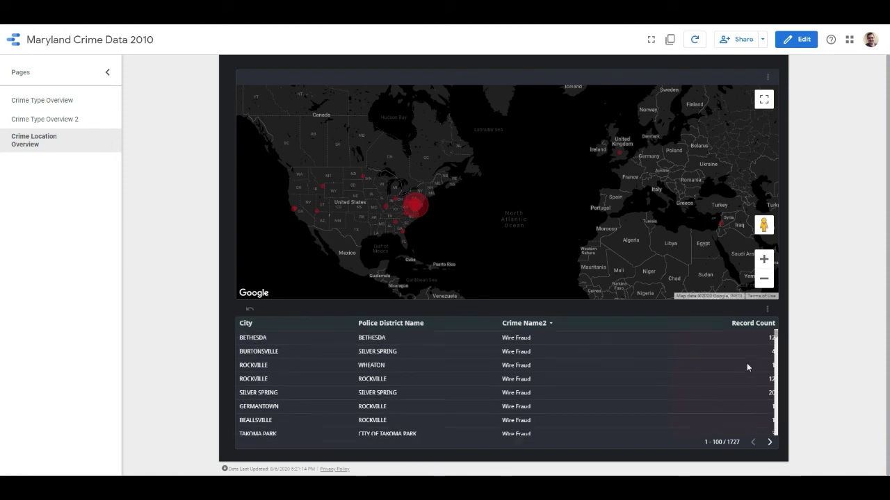
{"action": "scroll", "coordinate": [747, 367], "scroll_direction": "down", "scroll_amount": 5}
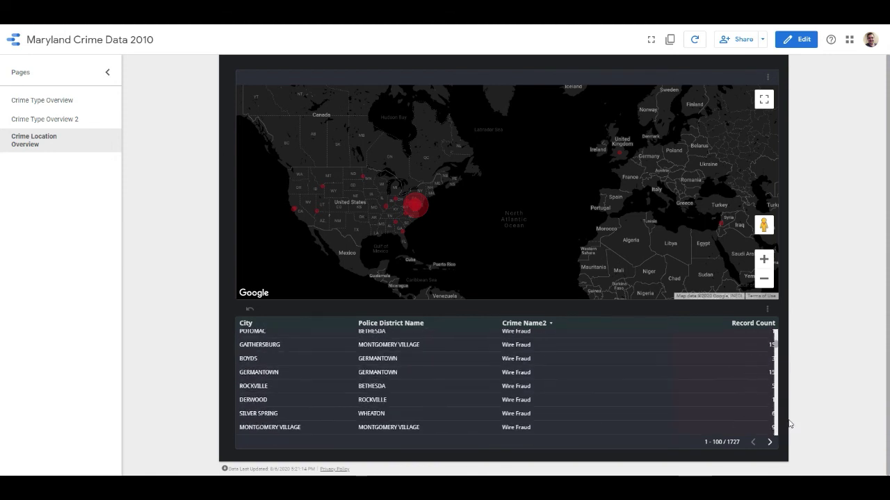
{"action": "scroll", "coordinate": [737, 415], "scroll_direction": "down", "scroll_amount": 2}
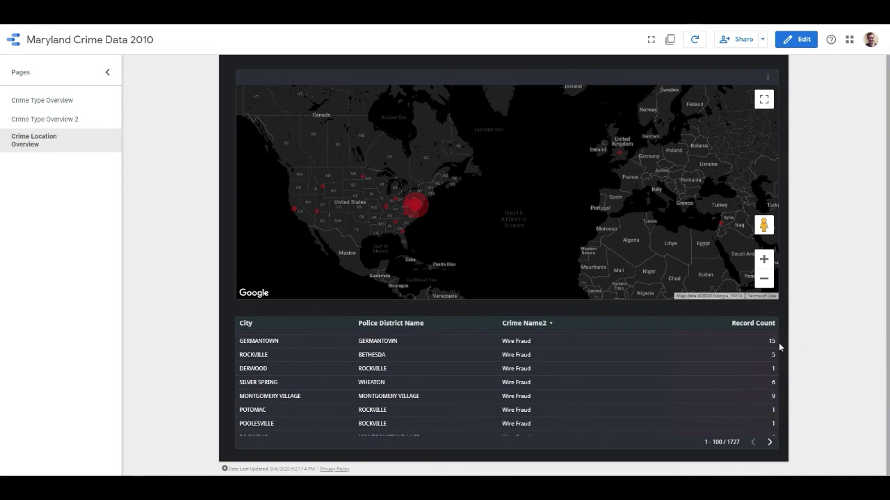
{"action": "scroll", "coordinate": [768, 377], "scroll_direction": "down", "scroll_amount": 2}
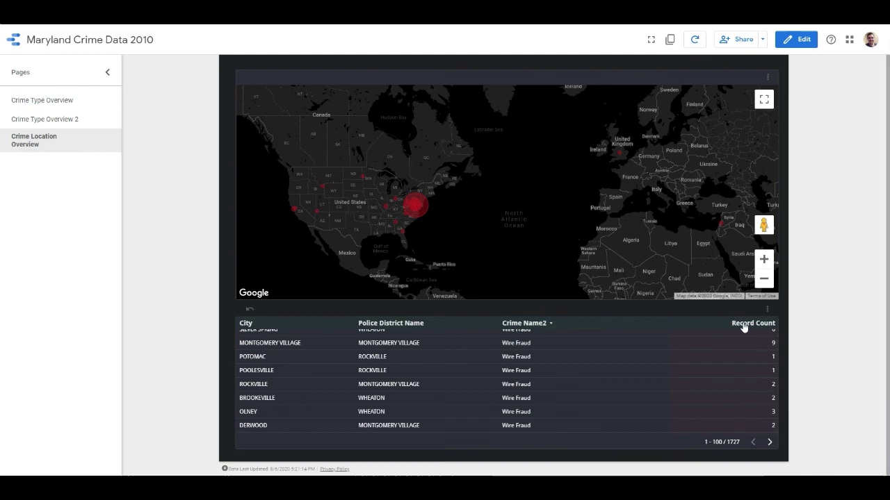
{"action": "left_click", "coordinate": [768, 311]}
- In edit mode, set the crime table's Crime Name2 column (Column #3) to left alignment
{"action": "mouse_move", "coordinate": [809, 326]}
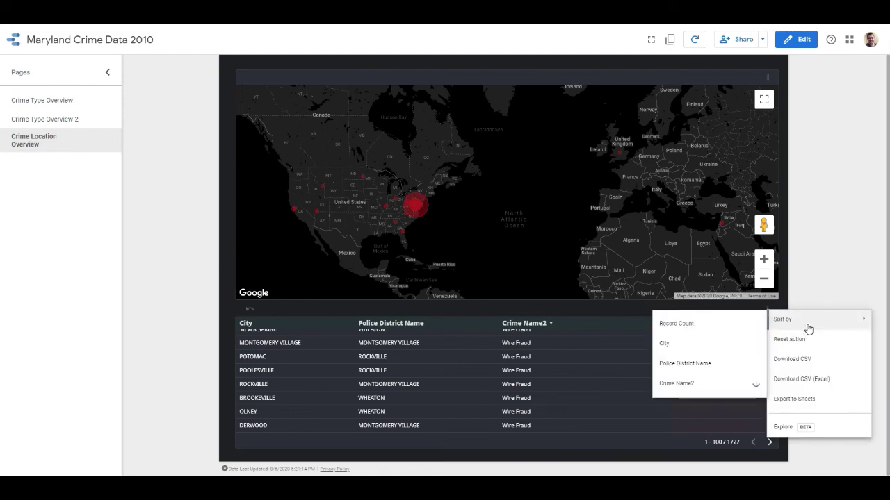
{"action": "left_click", "coordinate": [796, 40]}
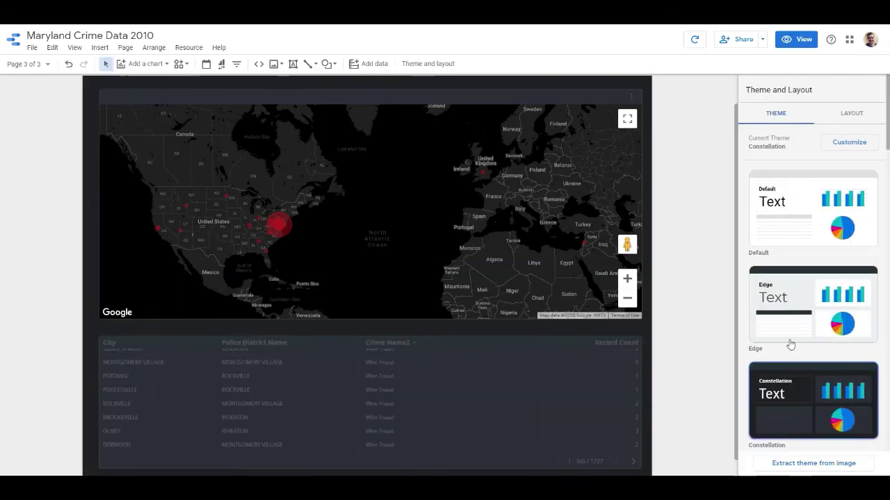
{"action": "left_click", "coordinate": [589, 365]}
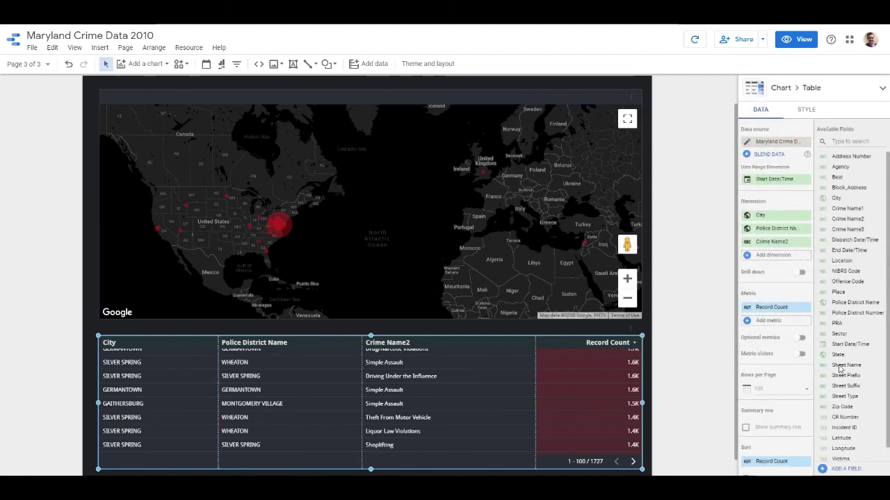
{"action": "left_click", "coordinate": [807, 109]}
{"action": "scroll", "coordinate": [839, 348], "scroll_direction": "down", "scroll_amount": 5}
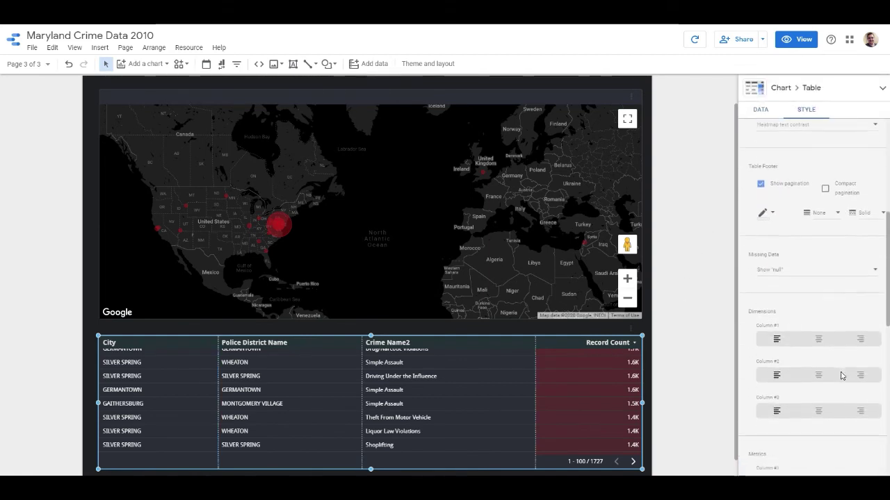
{"action": "left_click", "coordinate": [859, 402]}
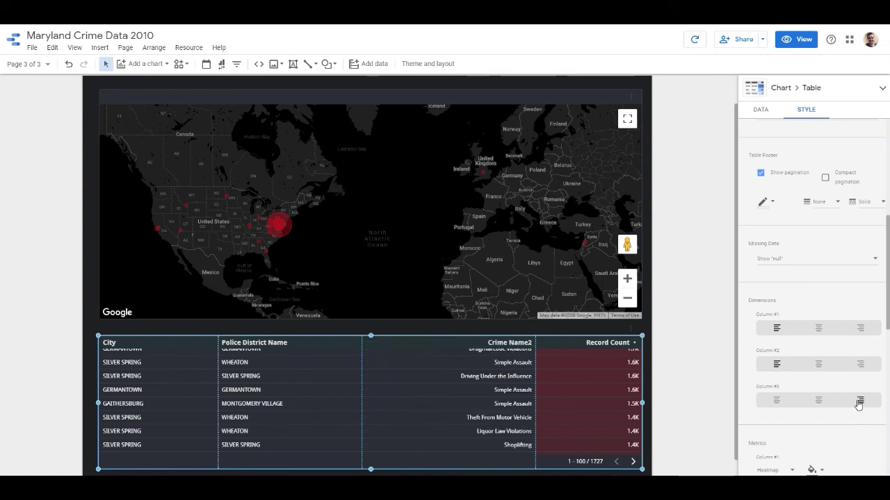
{"action": "left_click", "coordinate": [820, 407]}
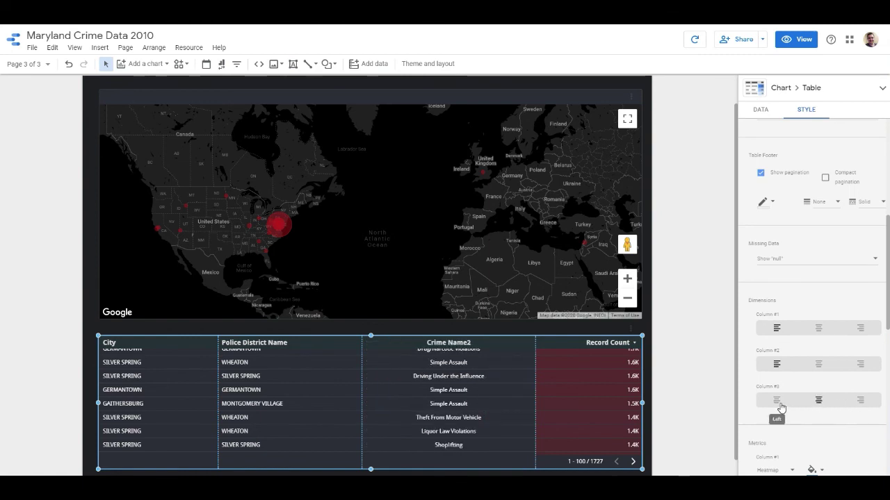
{"action": "left_click", "coordinate": [777, 401]}
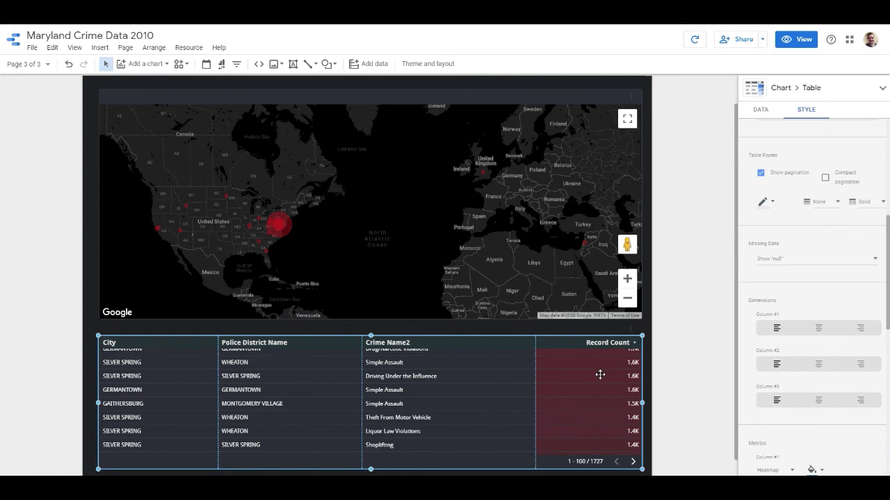
- Center-align the Record Count metric column and switch the report to view mode
{"action": "scroll", "coordinate": [768, 430], "scroll_direction": "down", "scroll_amount": 3}
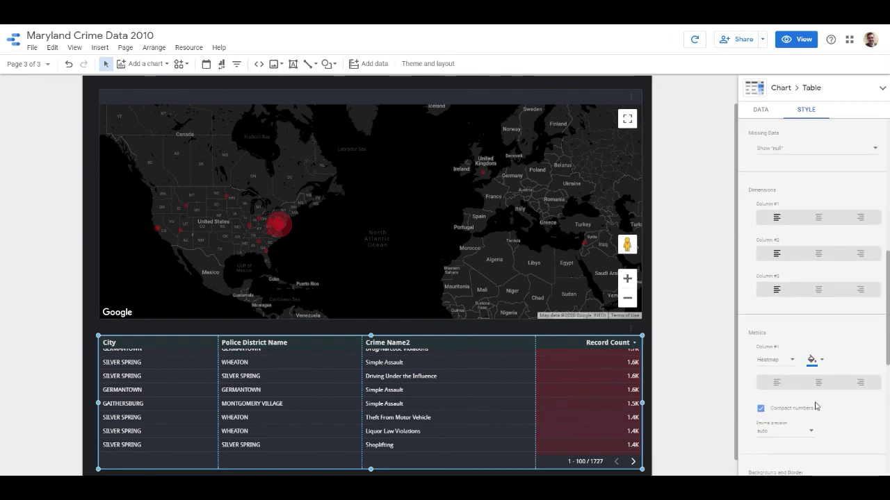
{"action": "left_click", "coordinate": [818, 383]}
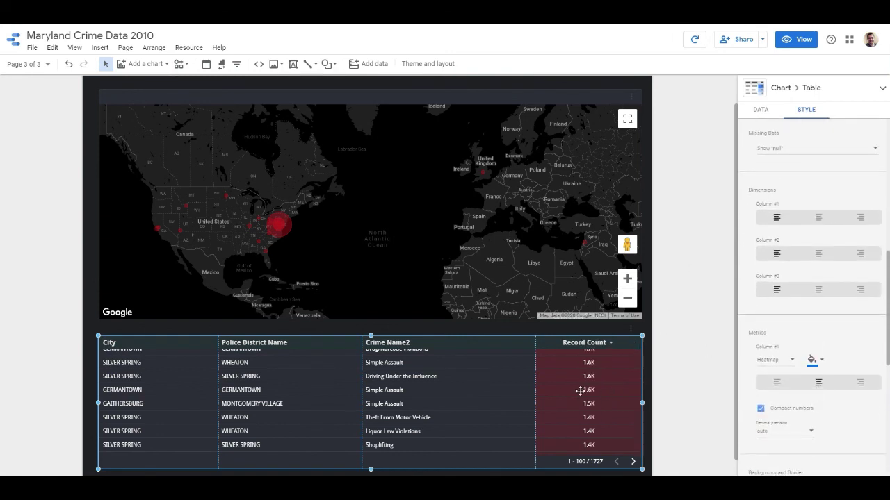
{"action": "left_click", "coordinate": [797, 39]}
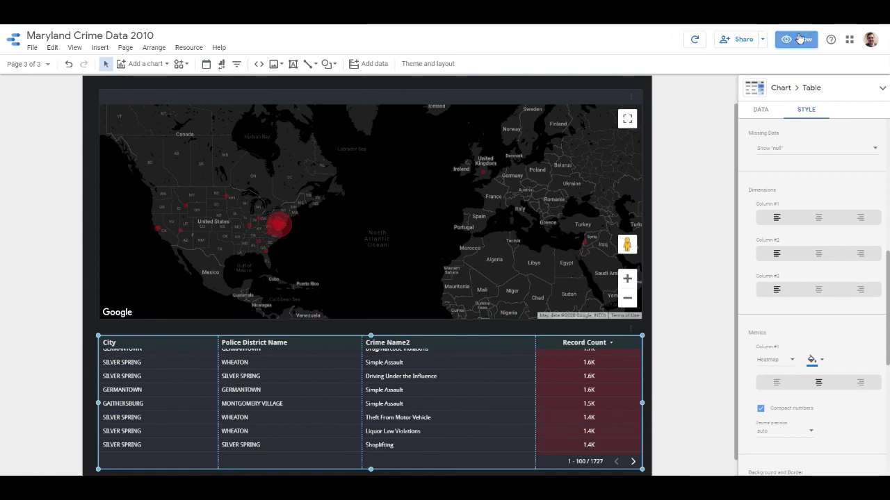
- Review the crime table by scrolling down and back up, then switch the report to edit mode
{"action": "scroll", "coordinate": [770, 351], "scroll_direction": "down", "scroll_amount": 4}
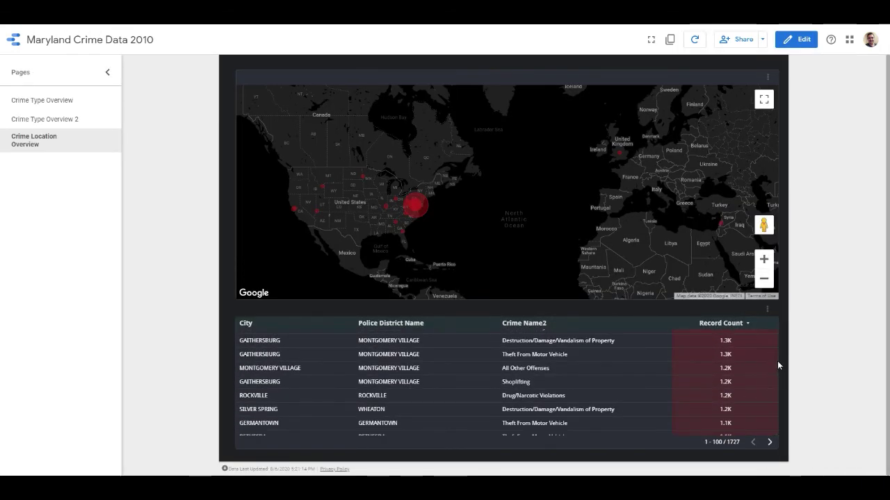
{"action": "mouse_move", "coordinate": [777, 361]}
{"action": "left_mouse_down"}
{"action": "mouse_move", "coordinate": [773, 396]}
{"action": "mouse_move", "coordinate": [762, 363]}
{"action": "left_mouse_up"}
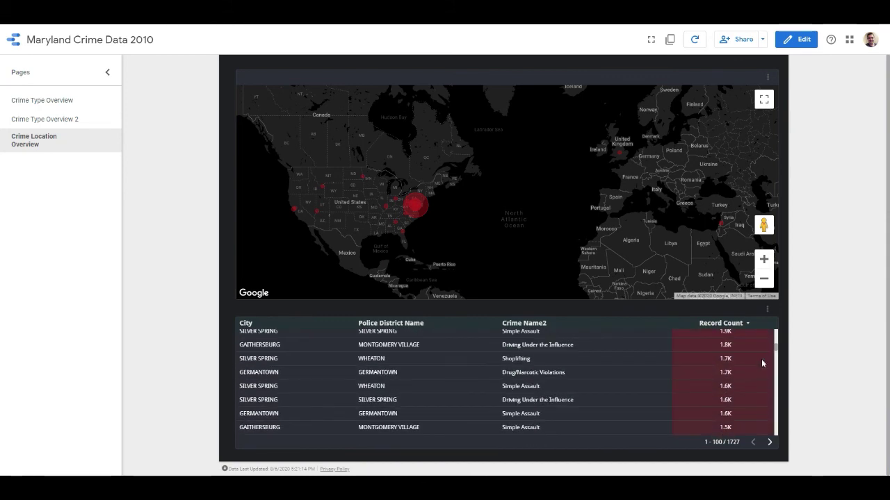
{"action": "scroll", "coordinate": [737, 345], "scroll_direction": "up", "scroll_amount": 5}
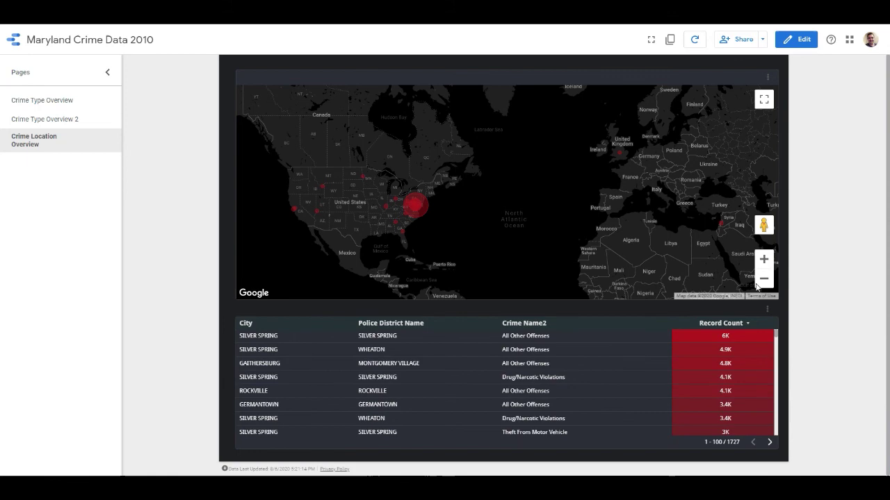
{"action": "left_click", "coordinate": [804, 41]}
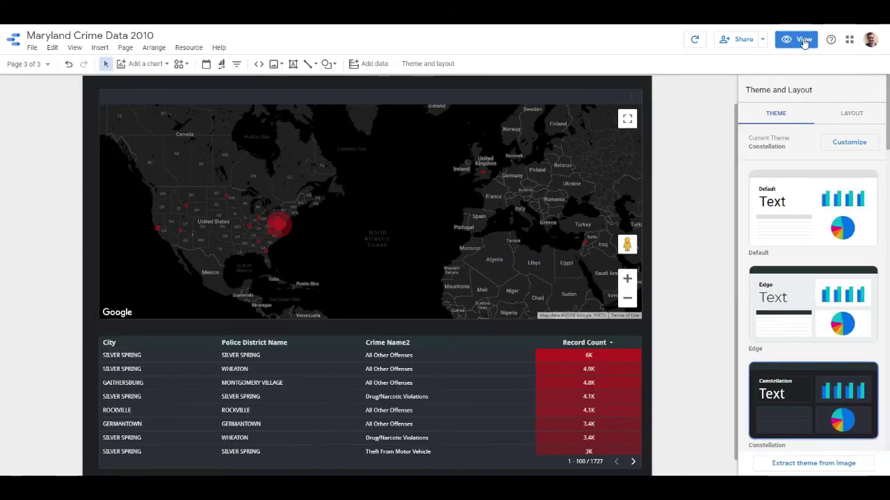